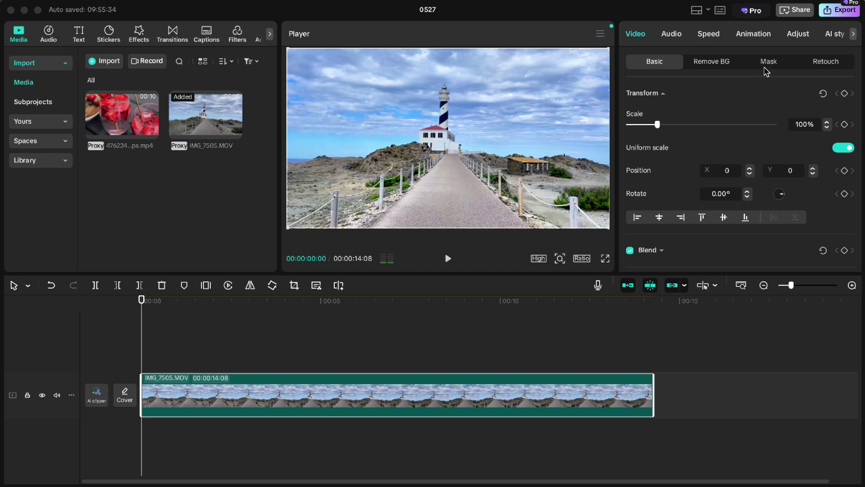
Step: Add a Text mask to the lighthouse clip reading LIGHTHOUSE
left_click(767, 68)
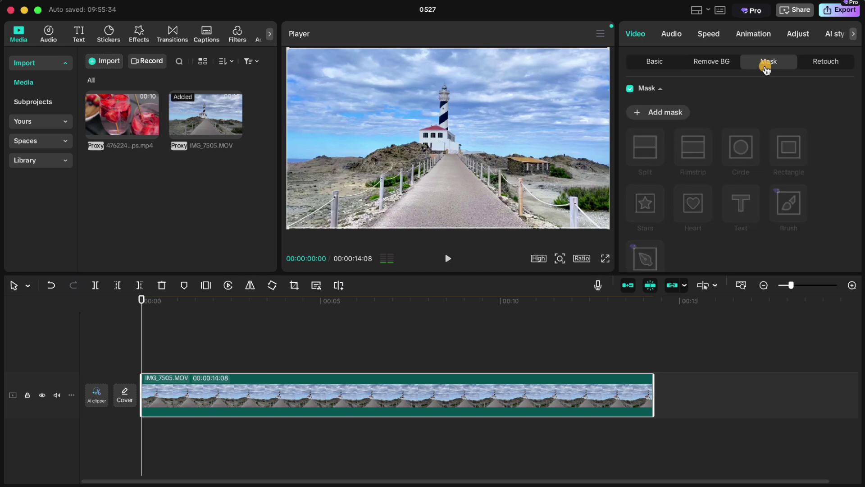
left_click(660, 112)
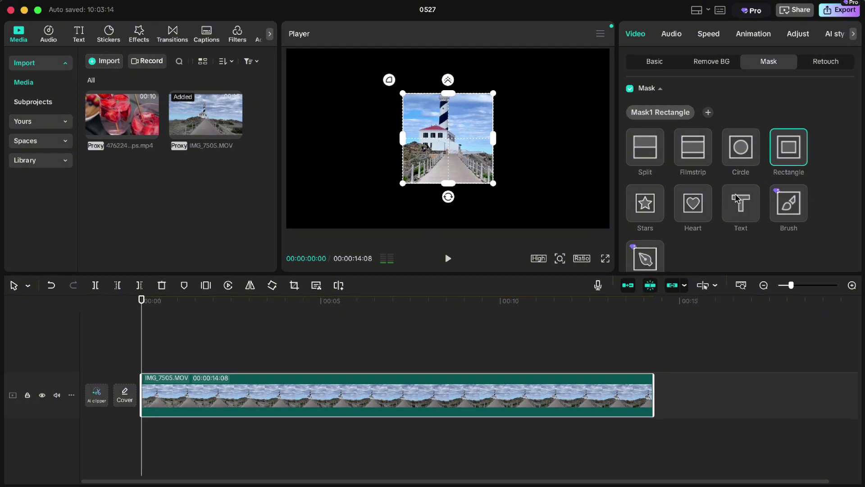
left_click(741, 204)
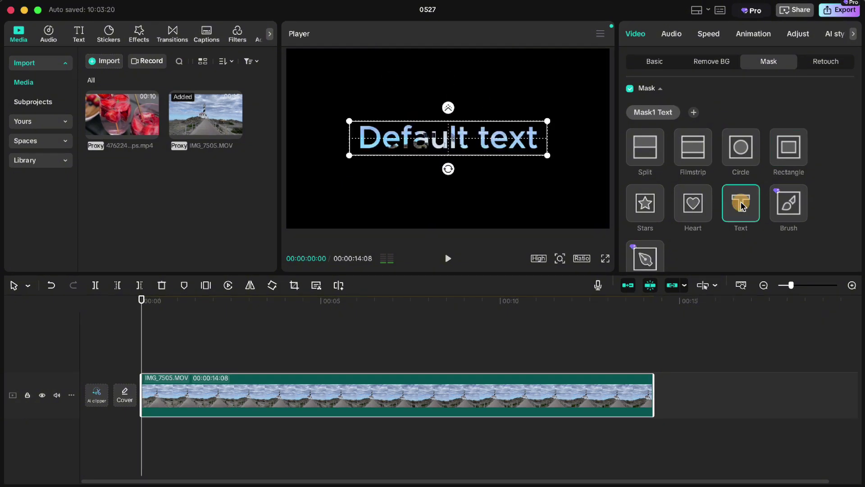
scroll(740, 205, "down", 4)
left_click_drag(677, 208, 606, 207)
type("LIGHTHOUSE")
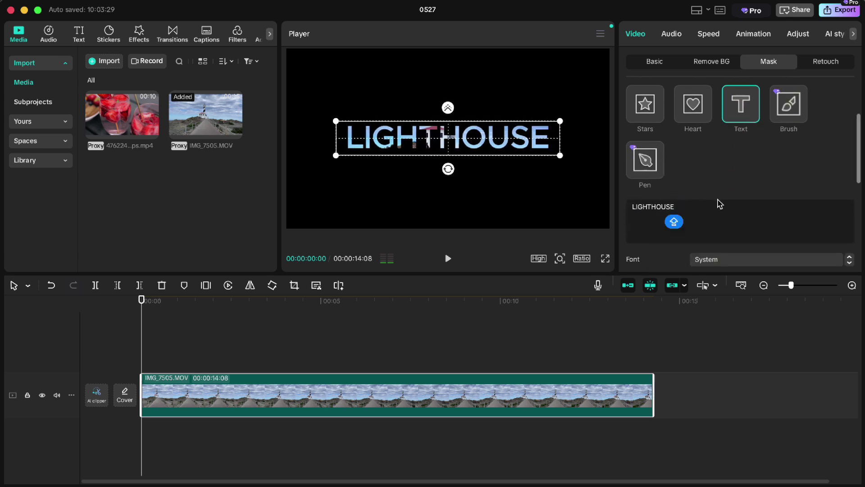
Step: Set the mask font to ZY Trend, enlarge it across the frame, and play it back
scroll(659, 261, "down", 5)
left_click(721, 158)
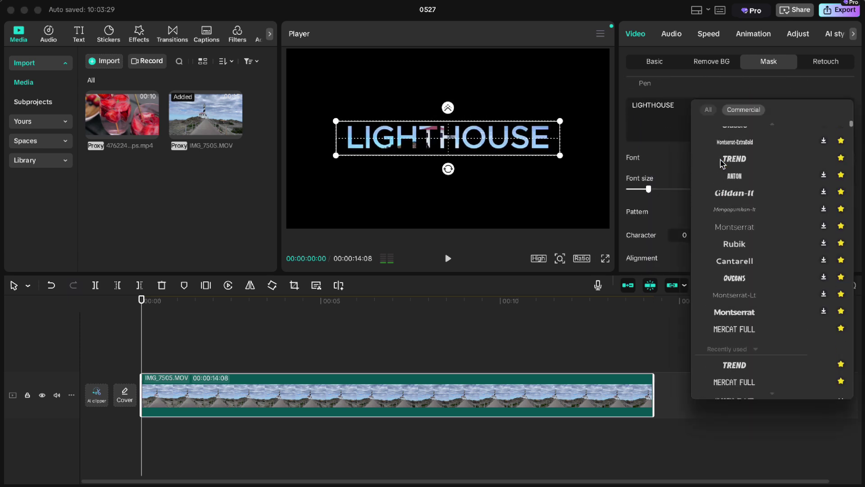
left_click(729, 156)
left_click_drag(533, 156, 607, 191)
left_click(448, 258)
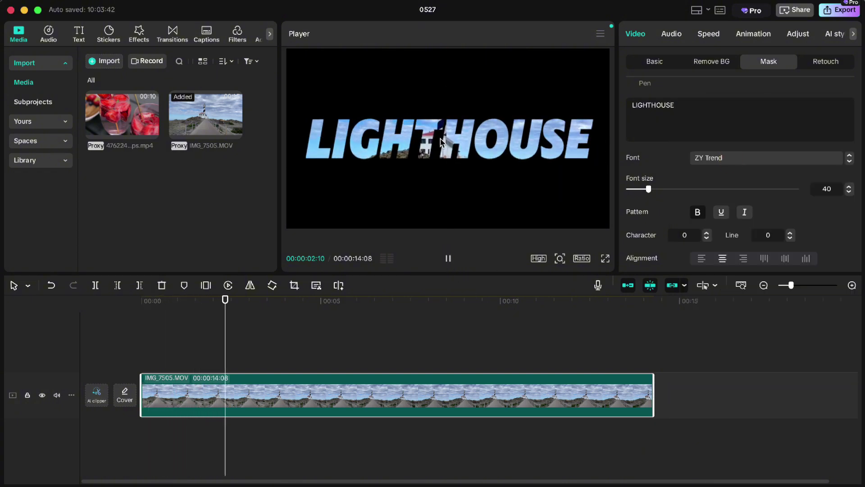
Step: Stop playback, return to about 2 seconds, and keyframe the mask settings
left_click(449, 258)
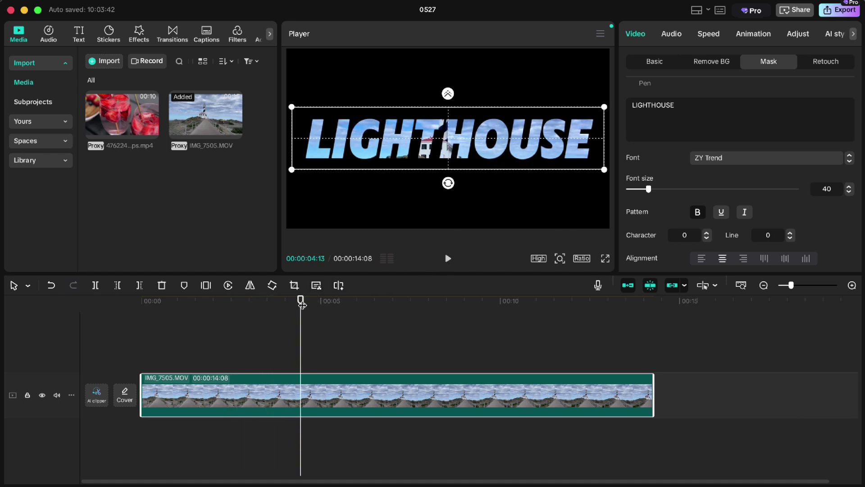
left_click_drag(302, 304, 230, 310)
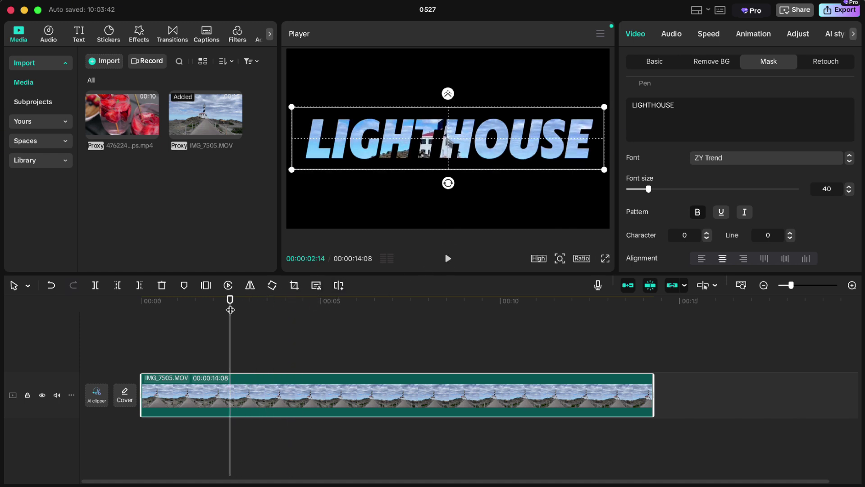
scroll(803, 212, "down", 5)
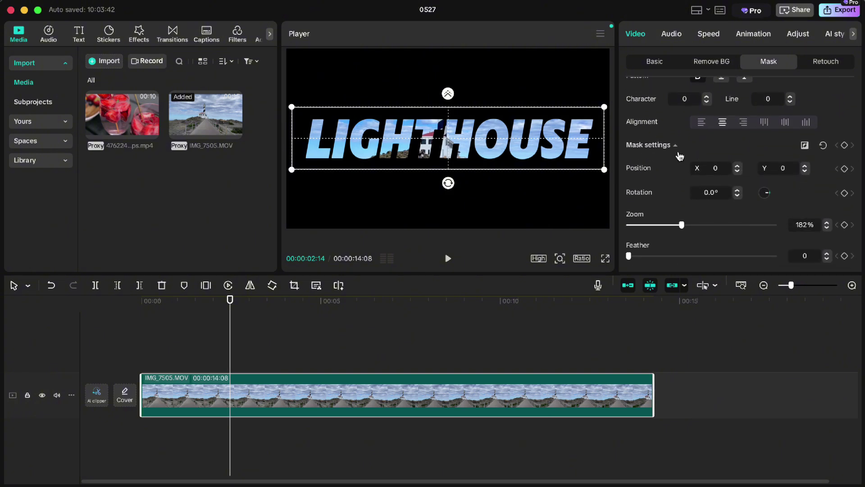
left_click(844, 145)
Step: One second later, set the mask zoom to 800%
key("space")
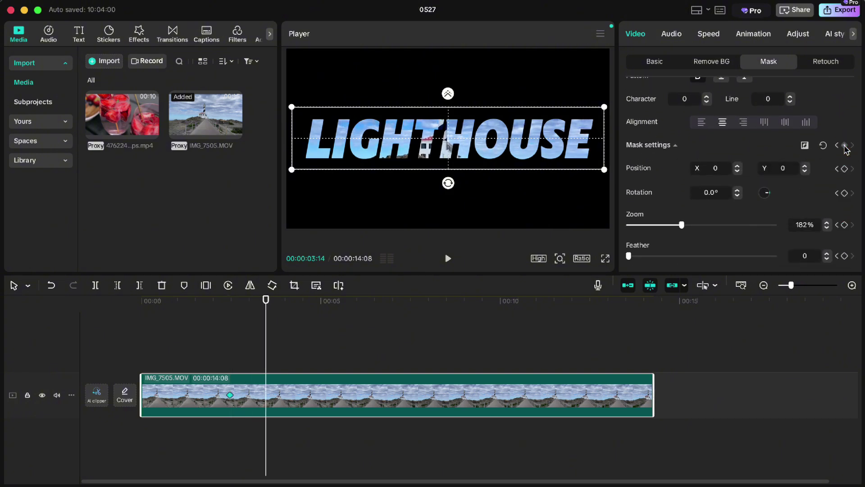
left_click_drag(683, 227, 792, 226)
left_click(807, 225)
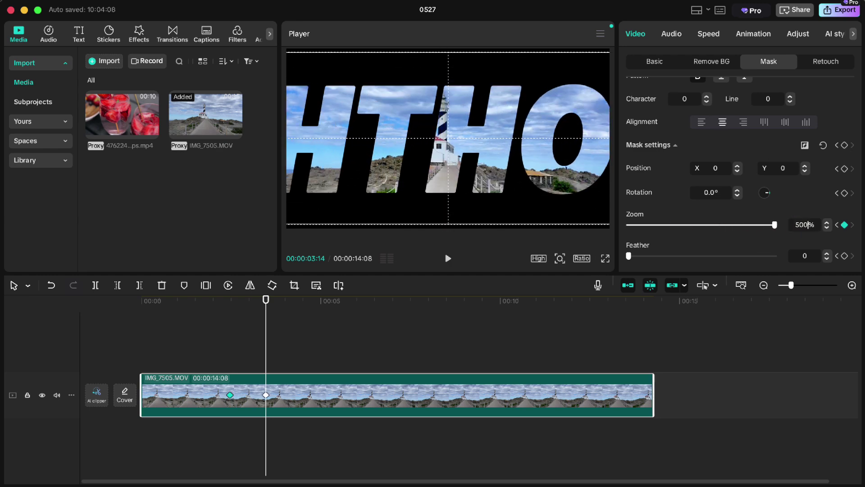
type("0")
key("Return")
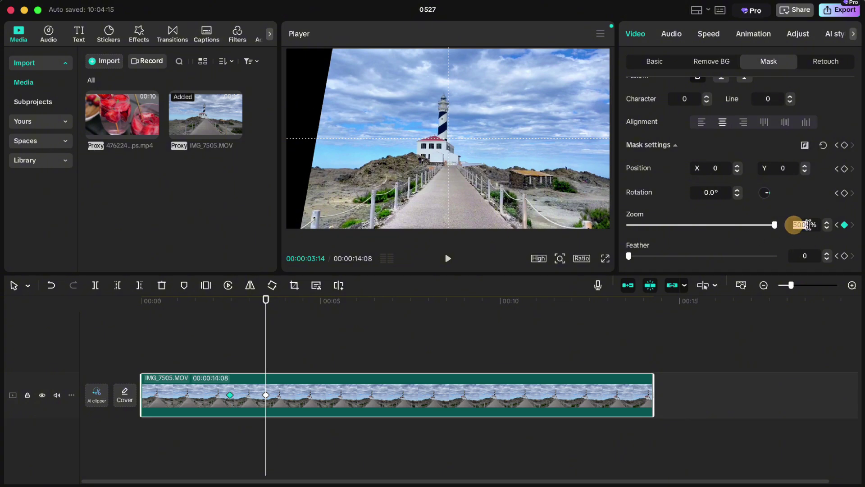
left_click(793, 224)
type("800")
key("Return")
key("Return")
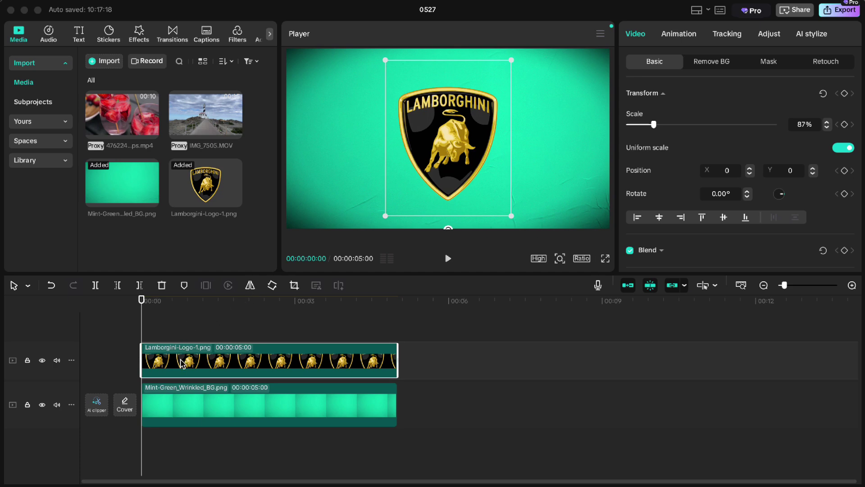
Step: Duplicate the logo and whiten the copy: Saturation -50, Highlight 50, steepened curve
key("super+v")
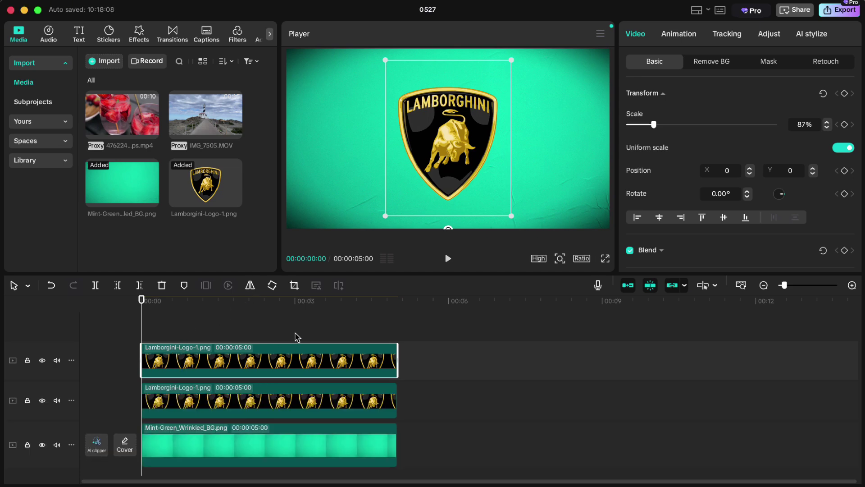
left_click(768, 36)
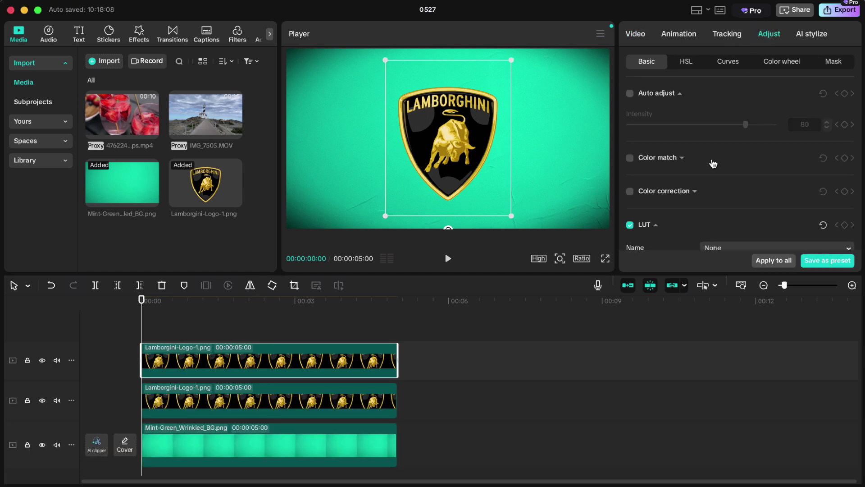
scroll(713, 164, "down", 10)
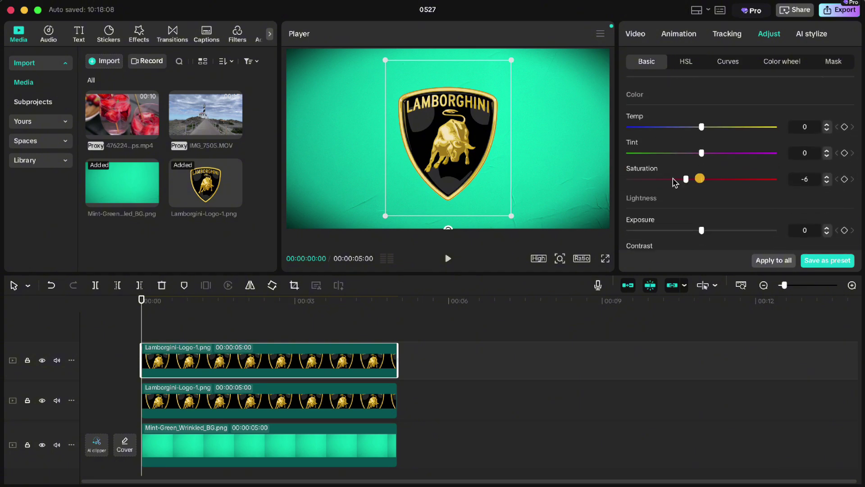
left_click_drag(674, 179, 627, 180)
scroll(697, 171, "down", 3)
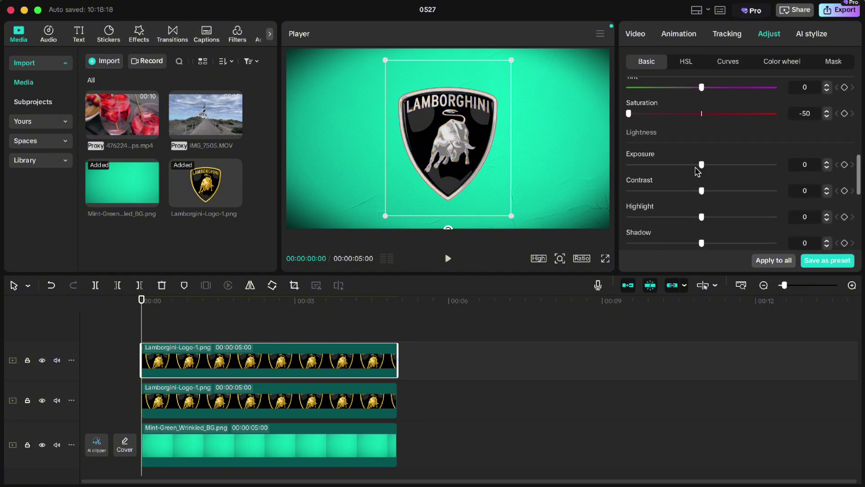
left_click_drag(702, 217, 761, 217)
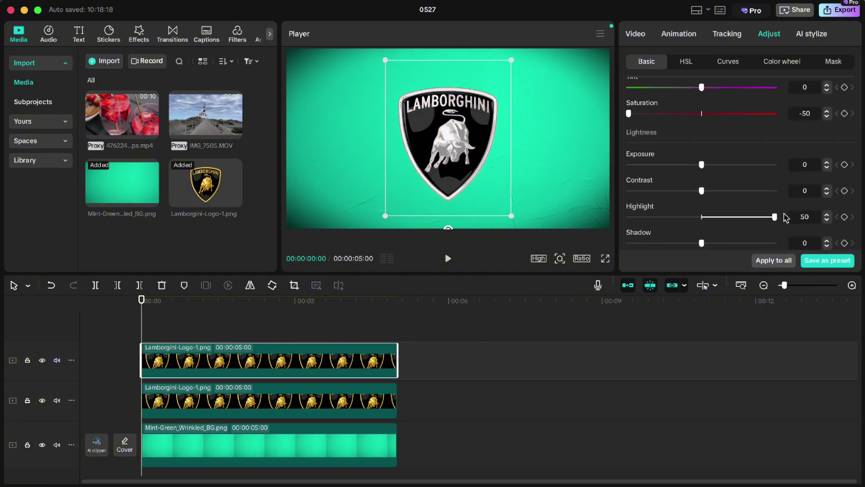
left_click(733, 64)
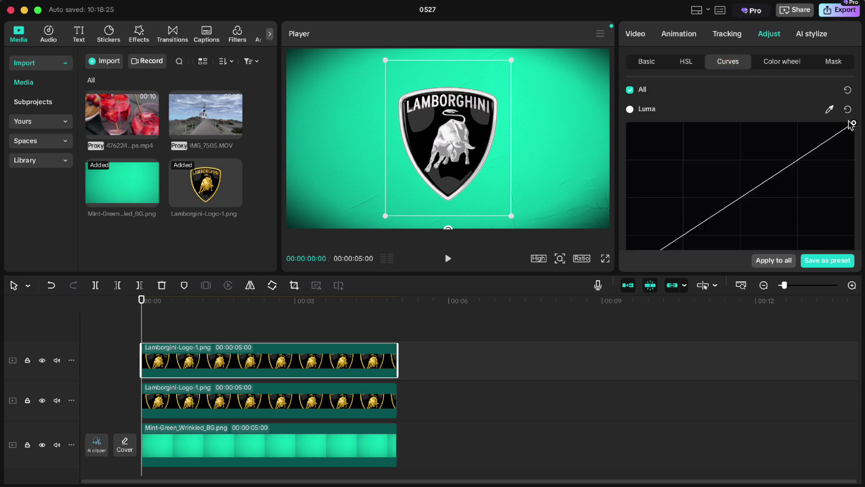
left_click_drag(853, 123, 643, 114)
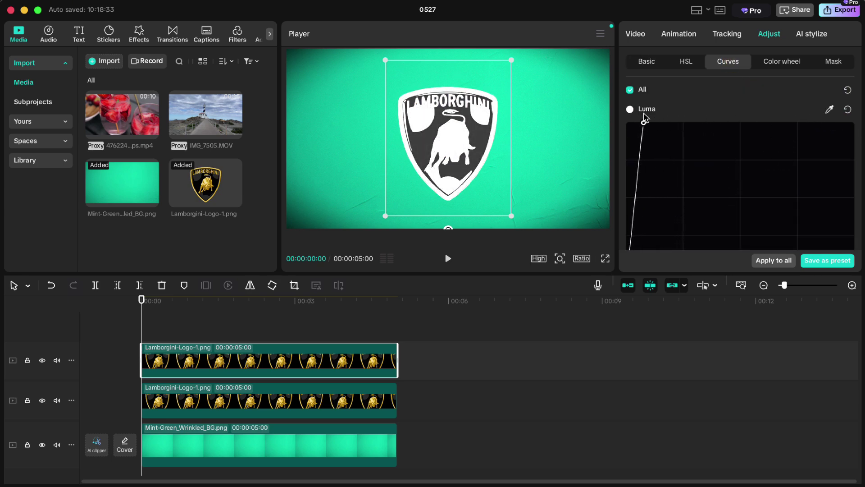
Step: Turn the adjusted logo clip into a compound clip
left_click(644, 62)
left_click(634, 35)
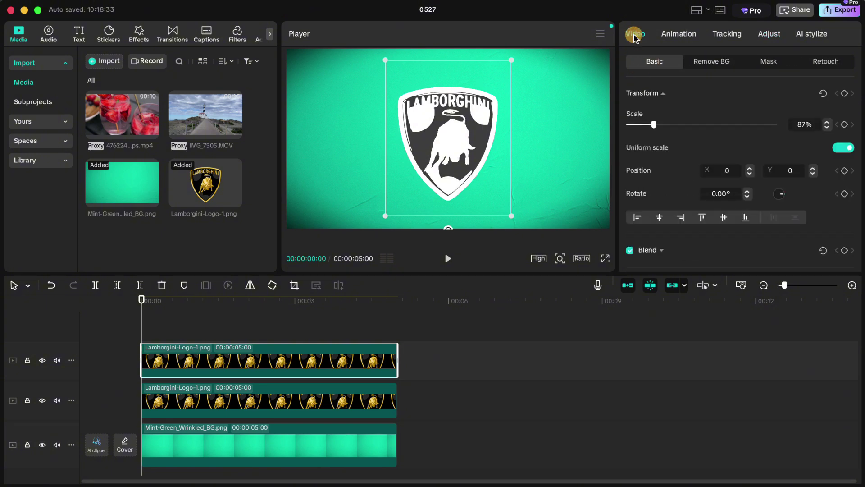
right_click(195, 363)
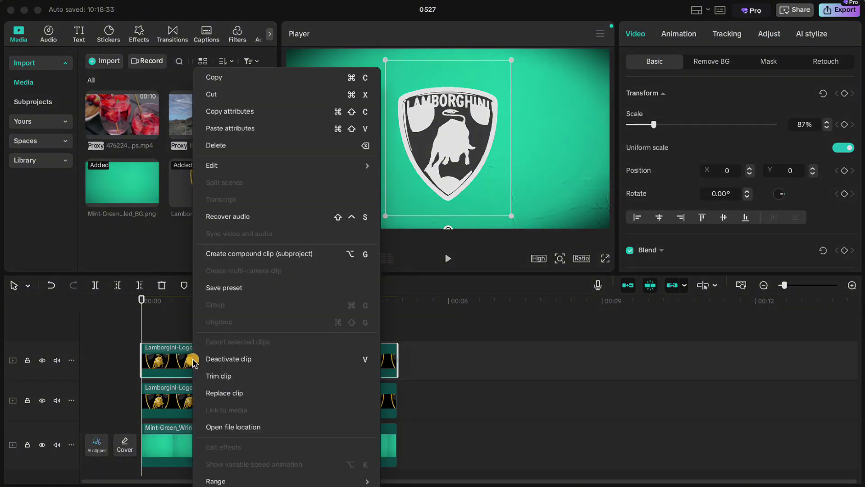
left_click(251, 252)
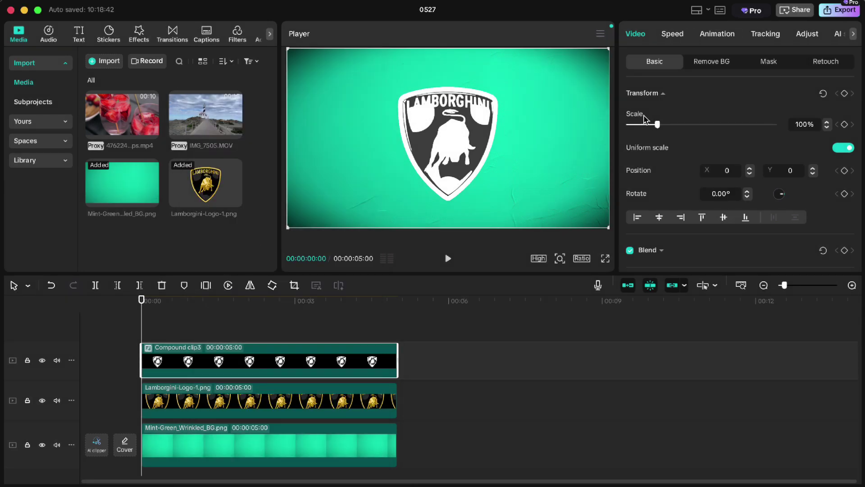
Step: Add a Filmstrip mask to the compound clip, feathered 30 and tilted 59 degrees
left_click(761, 68)
left_click(667, 112)
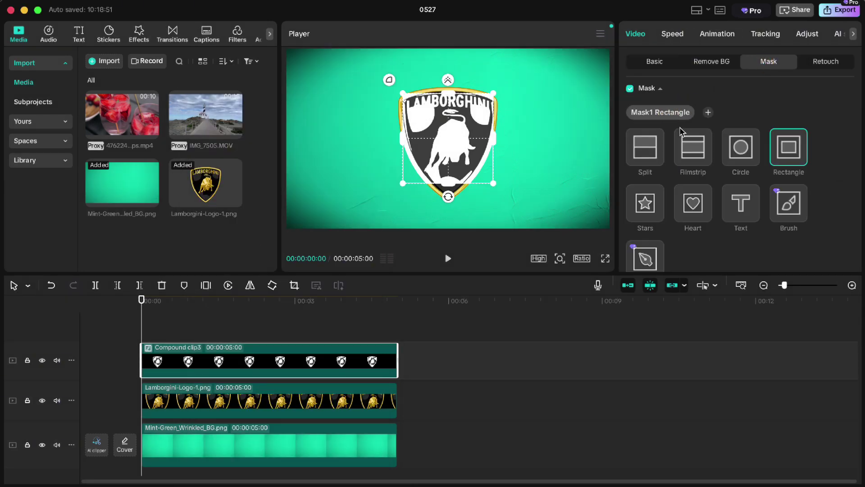
left_click(692, 150)
left_click_drag(451, 97, 450, 132)
scroll(657, 189, "down", 5)
left_click_drag(628, 249, 672, 249)
left_click_drag(454, 169, 428, 155)
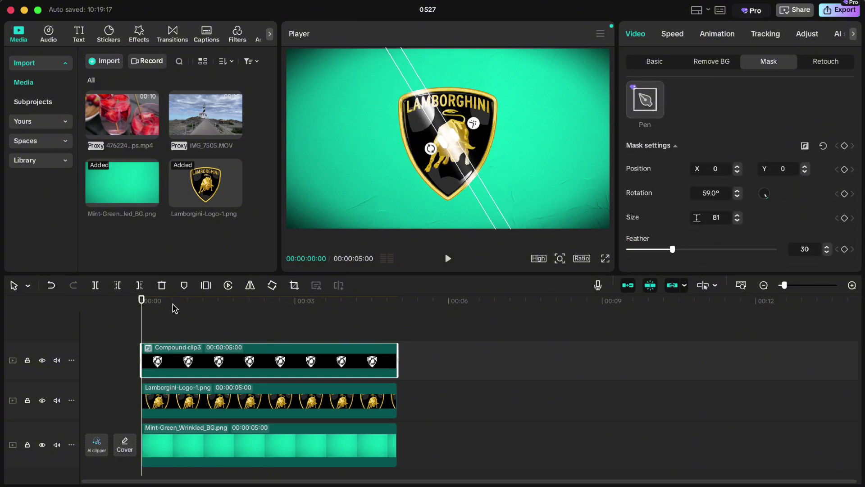
Step: Keyframe the mask band sweeping from lower left up-right across the logo, then deselect
left_click_drag(143, 303, 158, 304)
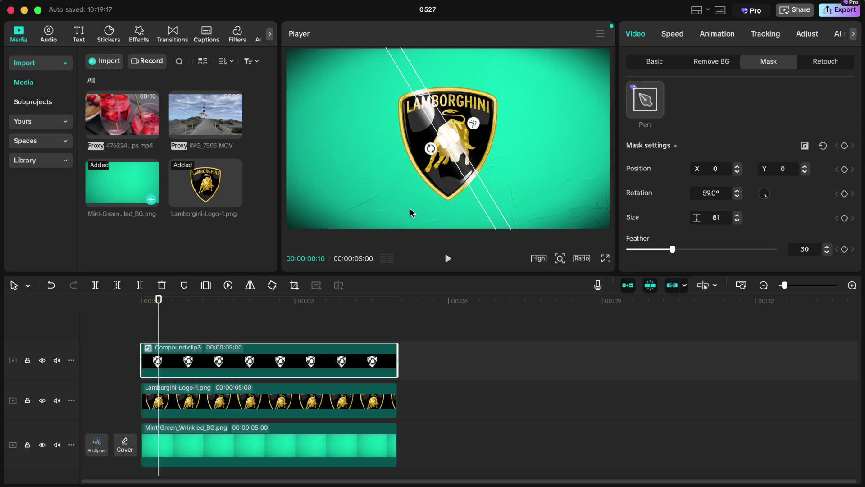
left_click_drag(457, 158, 385, 187)
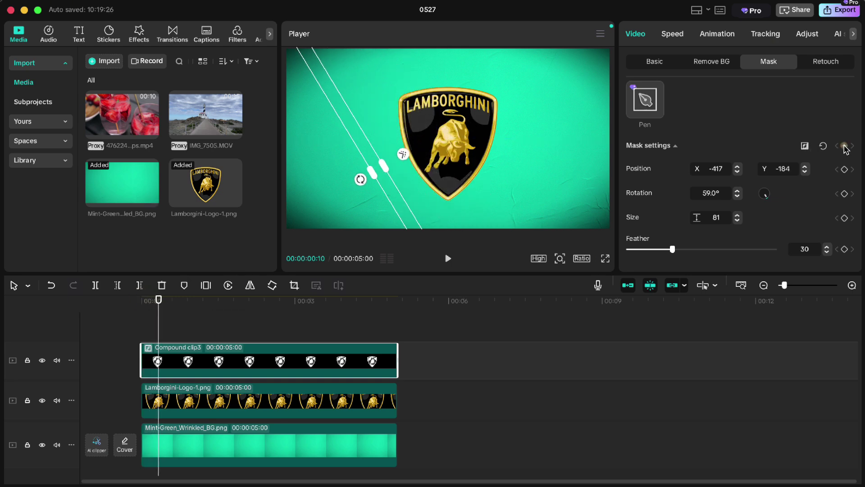
key("Right")
key("Right")
key("Right")
key("Right")
key("Right")
key("Right")
key("Right")
key("Right")
key("Right")
key("Right")
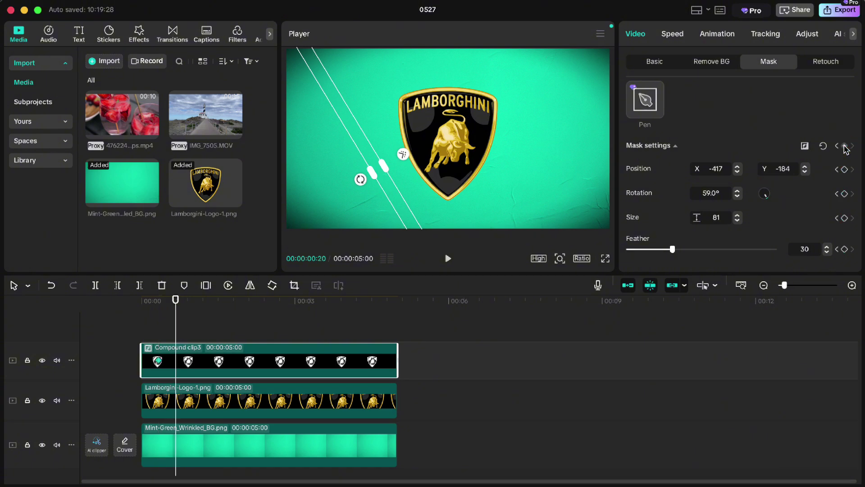
key("Right")
key("Right")
key("Right")
key("Right")
key("Right")
key("Right")
key("Right")
key("Right")
key("Right")
key("Right")
key("Right")
key("Right")
key("Right")
key("Right")
key("Right")
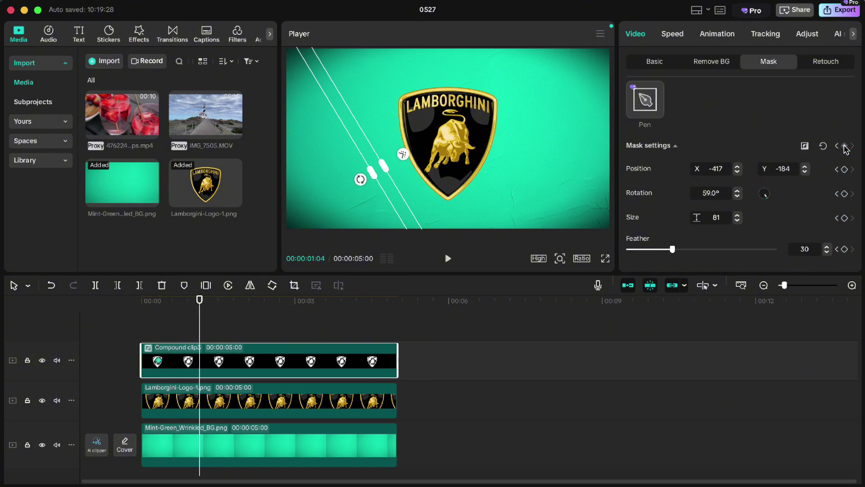
left_click_drag(388, 188, 543, 120)
left_click(167, 333)
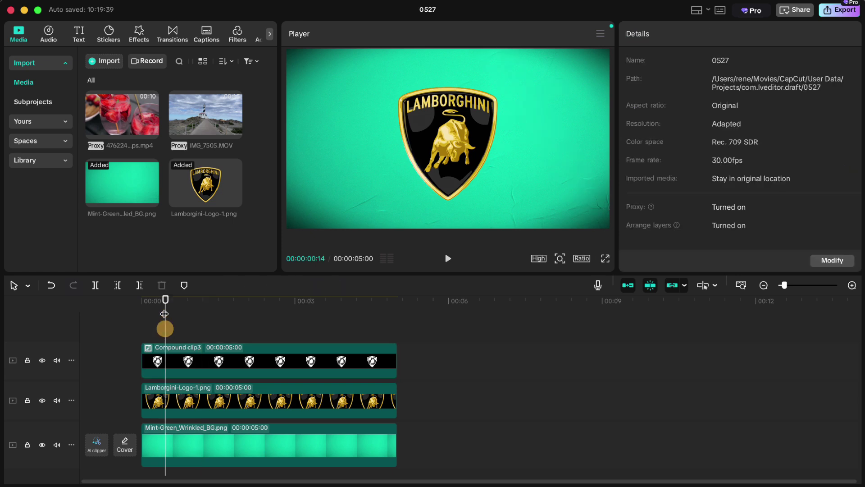
Step: Shrink Sun.mp4 to 20% scale and move it to the frame's left edge
left_click(141, 301)
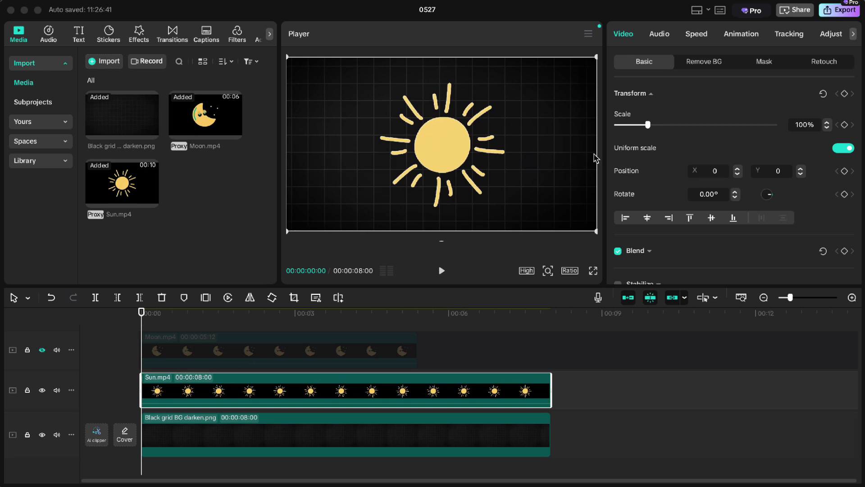
double_click(802, 124)
type("20")
key("Return")
left_click_drag(450, 153, 305, 199)
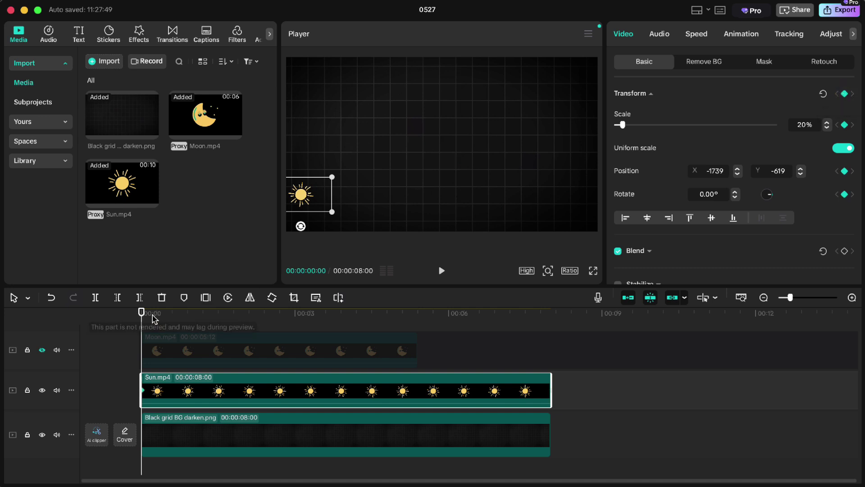
Step: At 2 seconds, move the sun to top centre and enlarge it to 45%
left_click_drag(143, 312, 244, 316)
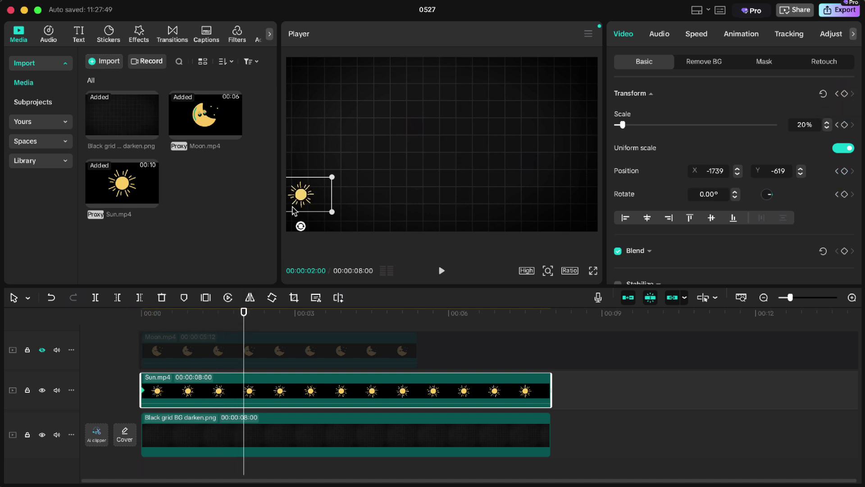
left_click_drag(303, 197, 436, 119)
left_click_drag(625, 129, 633, 129)
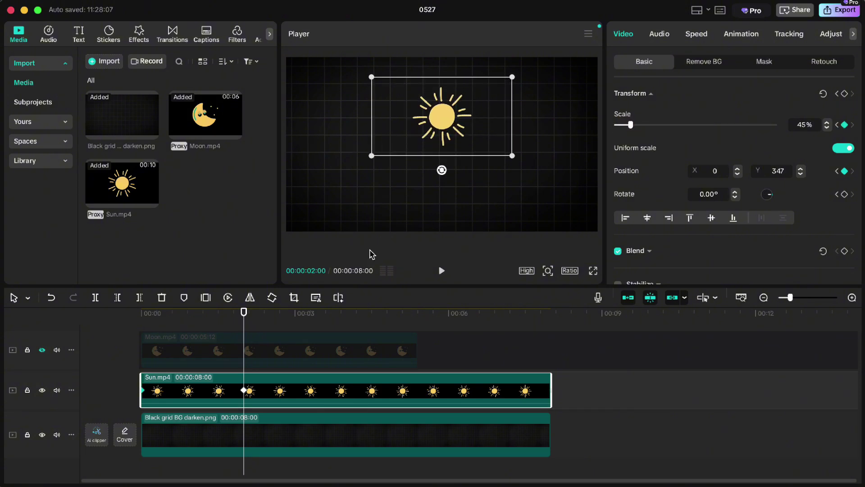
Step: At 4 seconds, move the sun to the right edge at 20% scale, then scrub back
left_click_drag(244, 314, 346, 315)
left_click_drag(442, 126, 571, 190)
left_click(797, 125)
type("20")
key("Return")
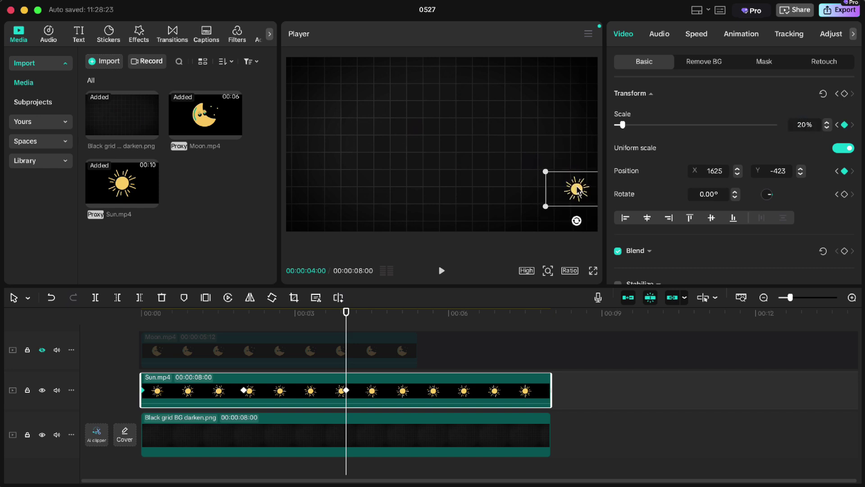
left_click_drag(345, 311, 215, 333)
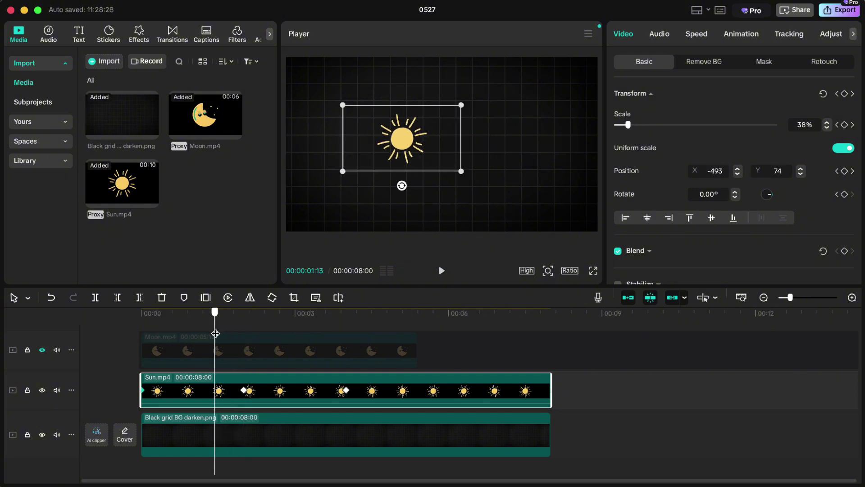
Step: Give the sun's 2-second y-position keyframe a smooth ease curve with widened handles
right_click(272, 389)
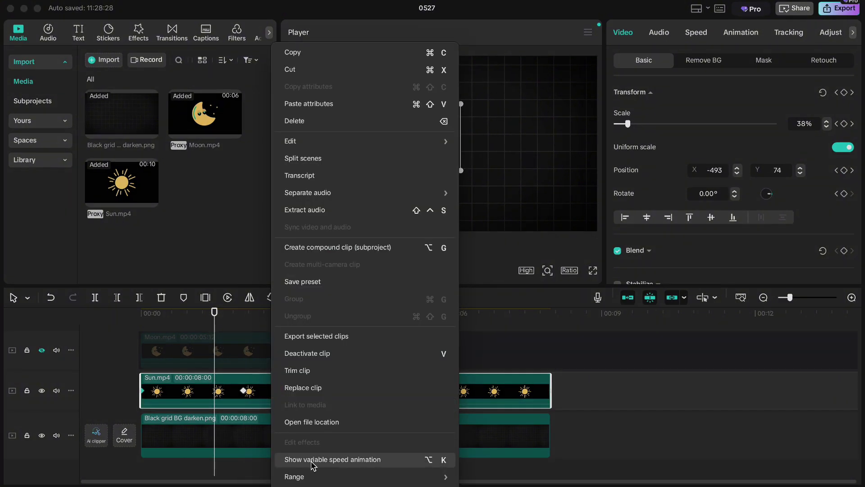
left_click(313, 460)
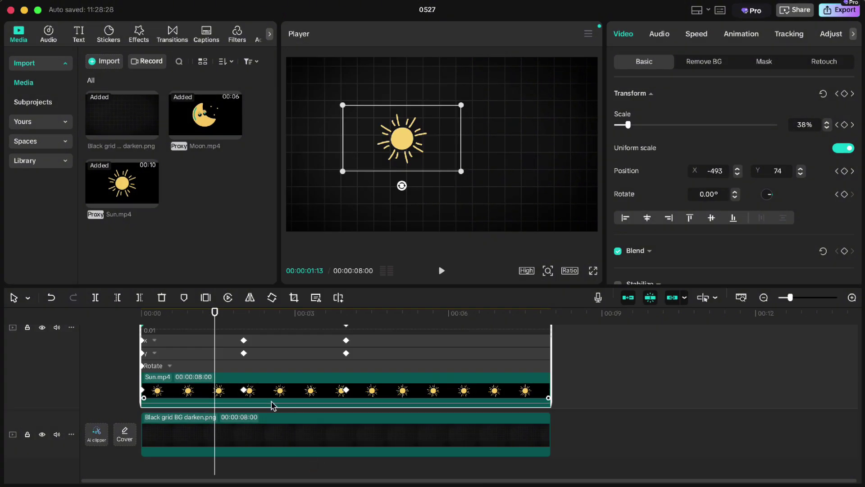
left_click(225, 358)
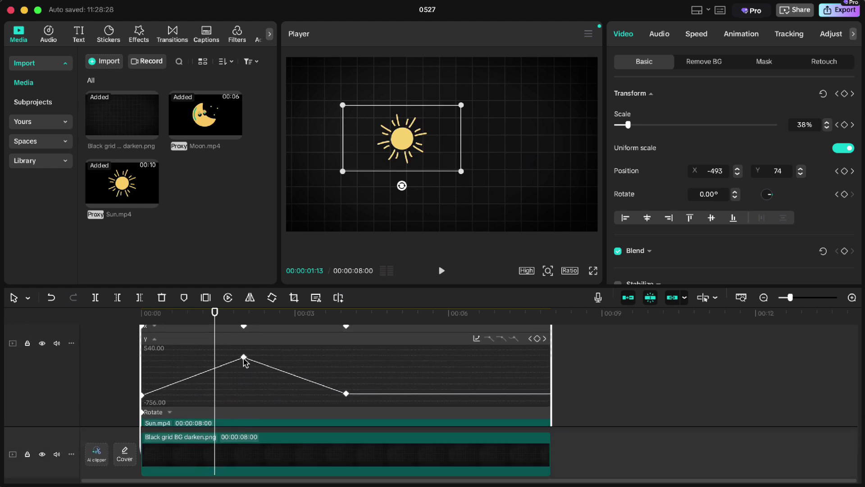
left_click(243, 357)
left_click(501, 339)
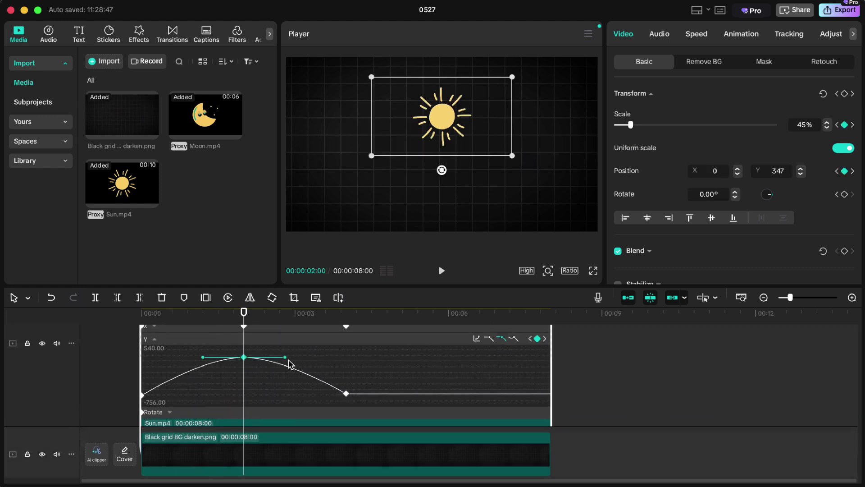
left_click_drag(285, 358, 312, 357)
left_click_drag(204, 360, 176, 360)
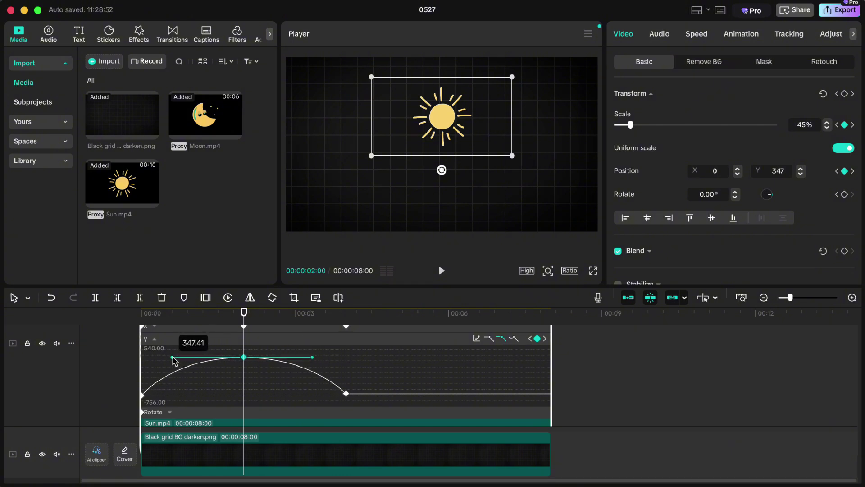
right_click(267, 391)
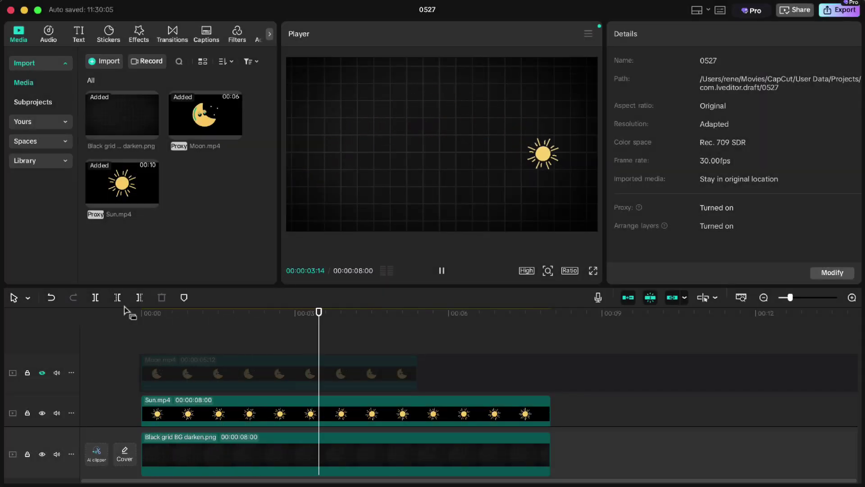
Step: Preview the sun animation, copy its attributes, and hide the sun track
key("space")
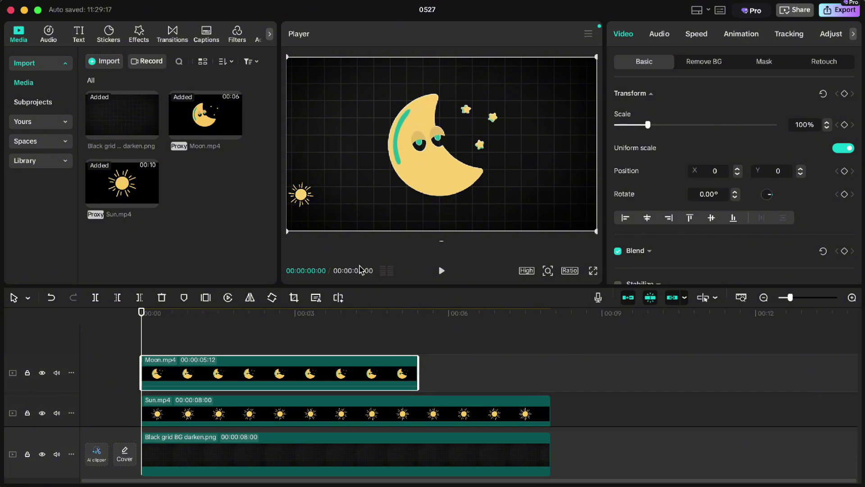
right_click(234, 418)
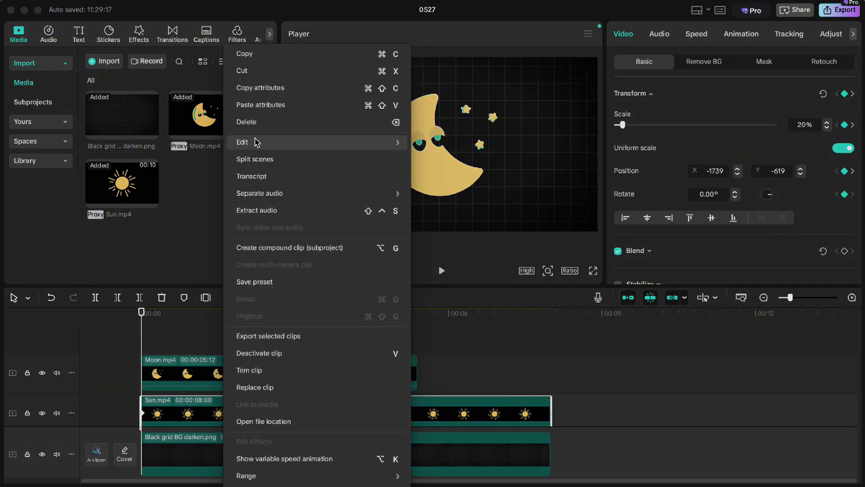
left_click(255, 89)
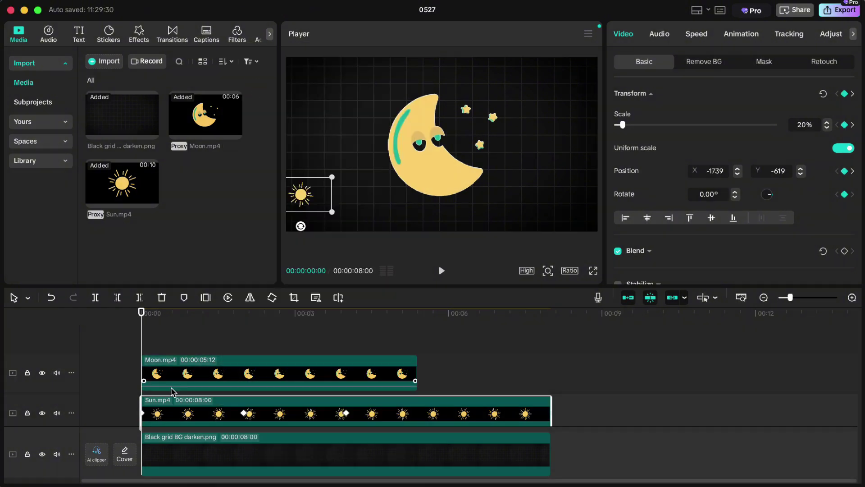
left_click(42, 412)
Step: Paste the sun's attributes onto the moon clip and play it from the start
left_click(216, 382)
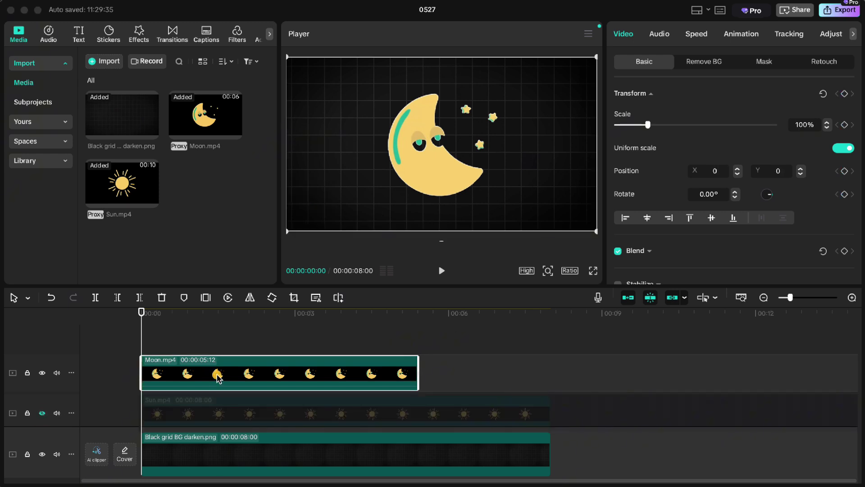
right_click(217, 377)
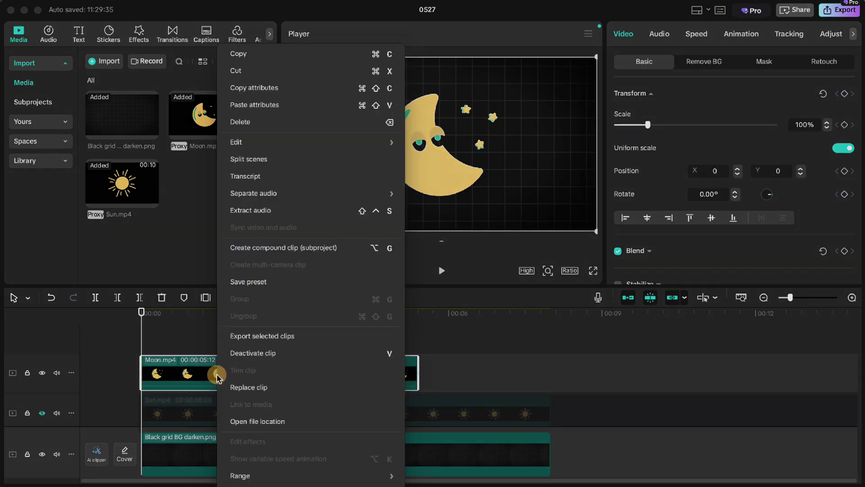
left_click(254, 108)
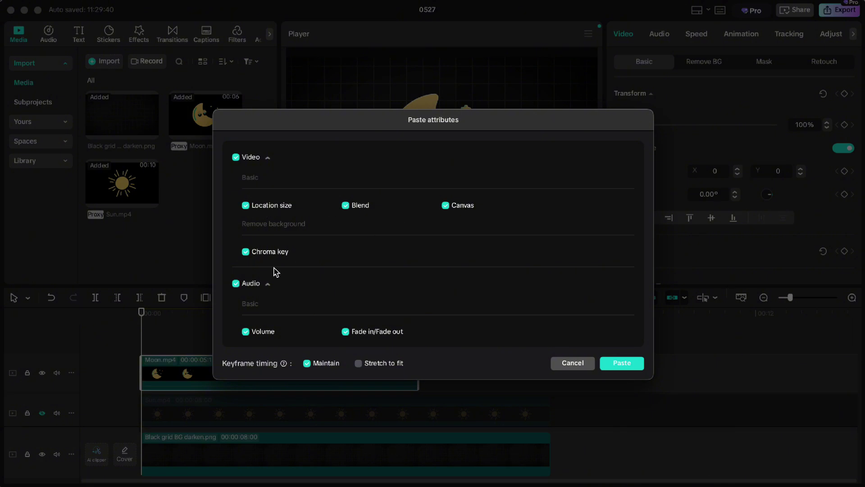
left_click(620, 362)
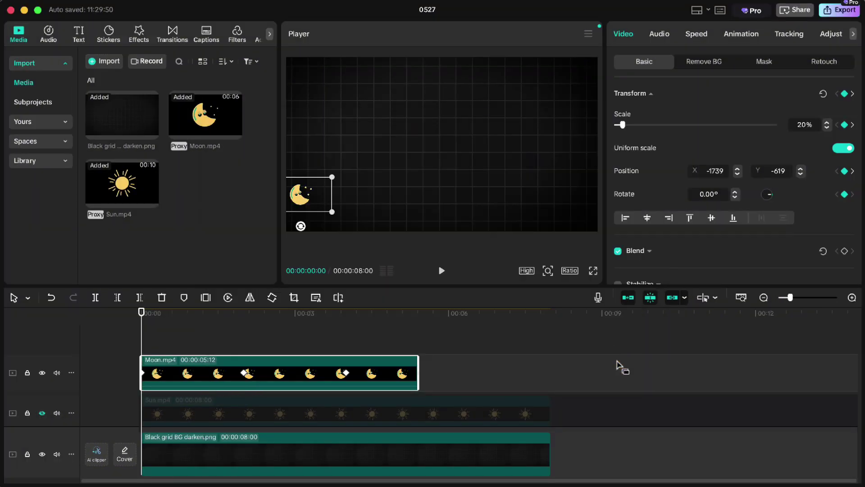
left_click(180, 338)
left_click_drag(178, 312, 138, 313)
key("space")
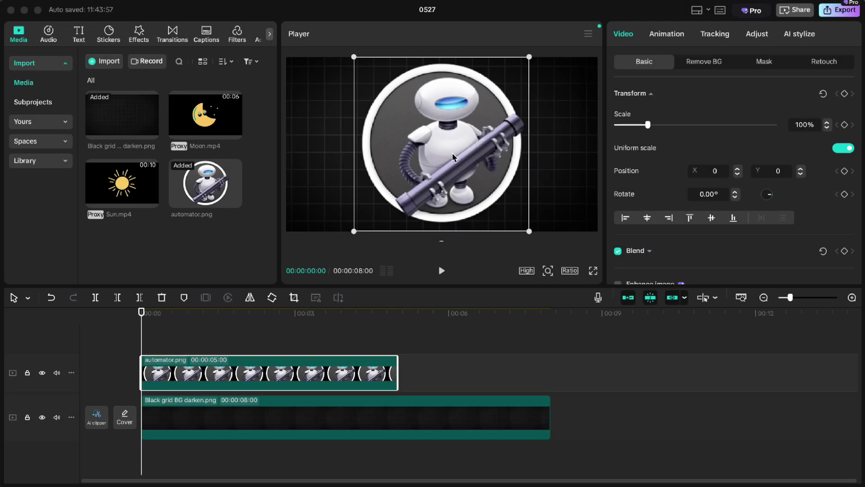
Step: Keyframe automator.png from 25% at the left edge to 42% at the right edge by 4 s
left_click(797, 127)
key("Return")
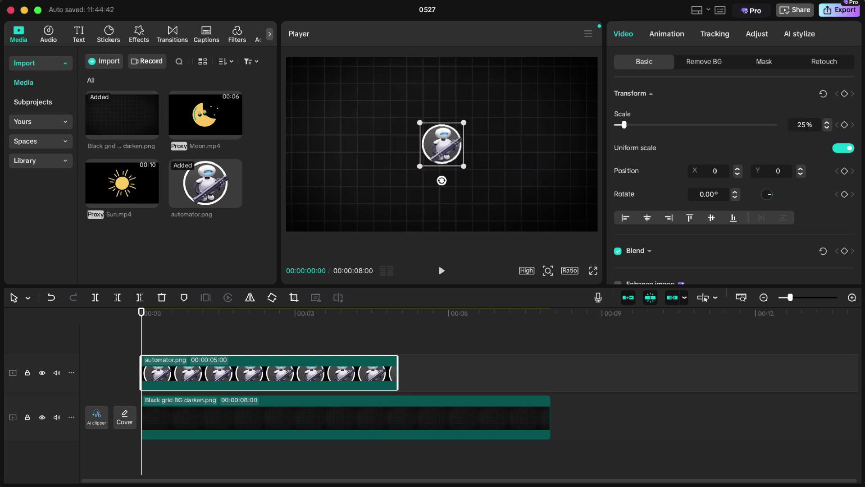
left_click_drag(438, 146, 311, 149)
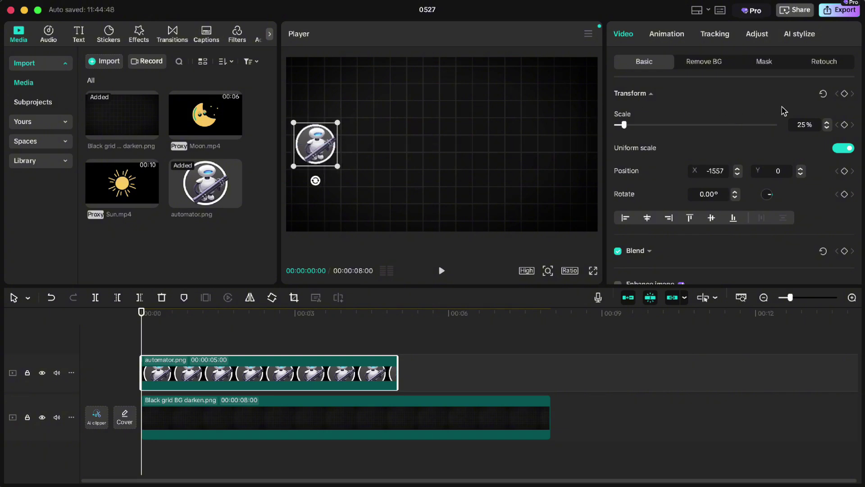
left_click(844, 93)
left_click_drag(320, 312, 346, 328)
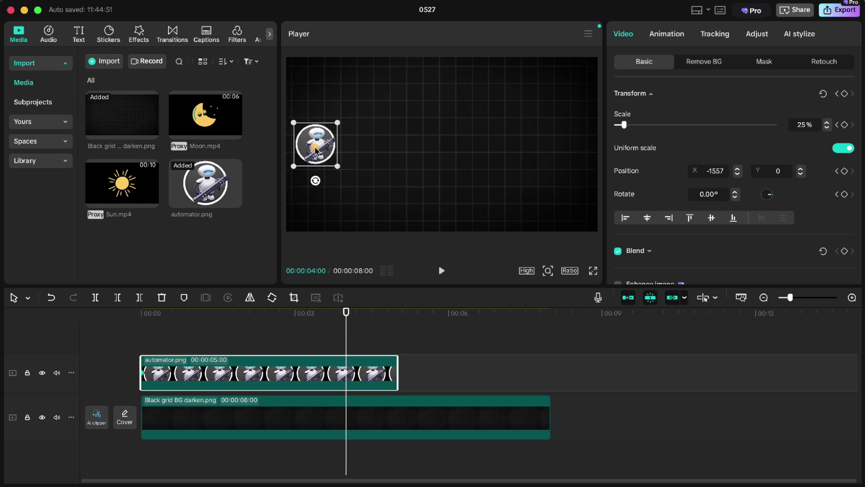
left_click_drag(315, 150, 553, 150)
left_click_drag(624, 128, 629, 126)
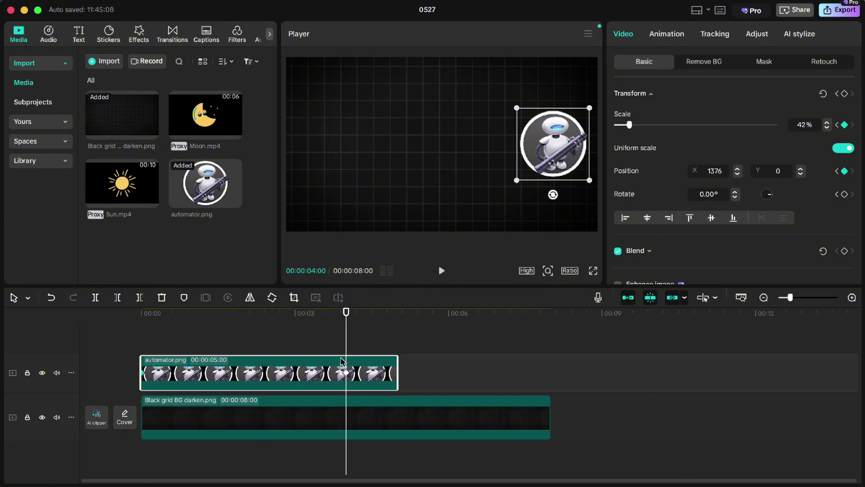
right_click(310, 372)
left_click(354, 457)
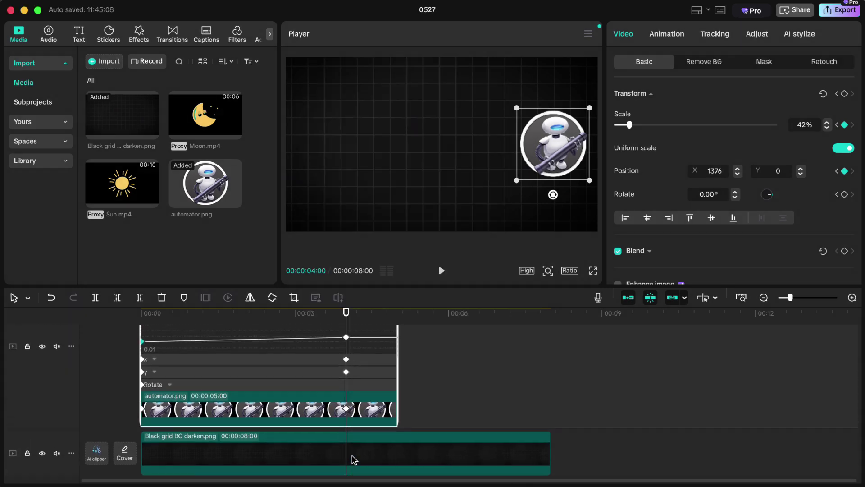
left_click(253, 360)
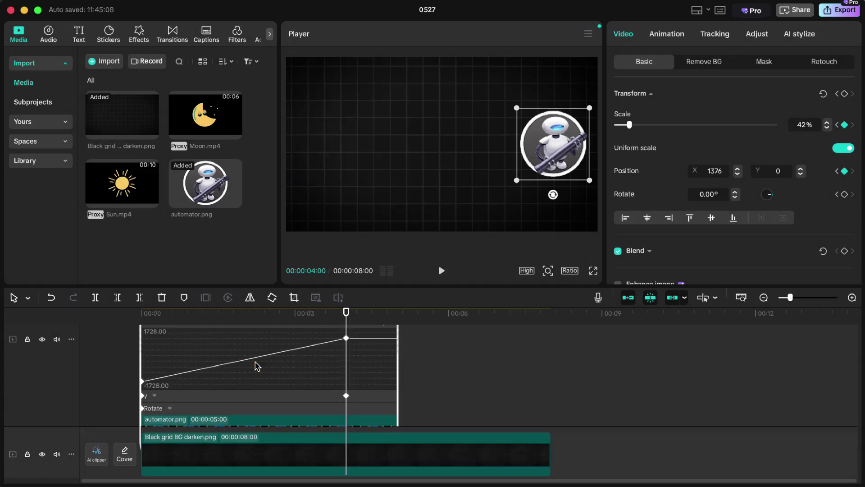
scroll(246, 366, "up", 5)
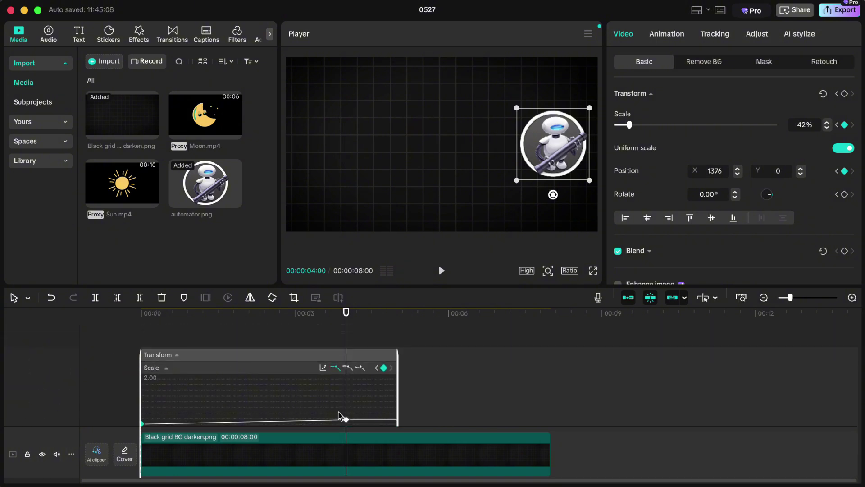
right_click(313, 396)
left_click(346, 457)
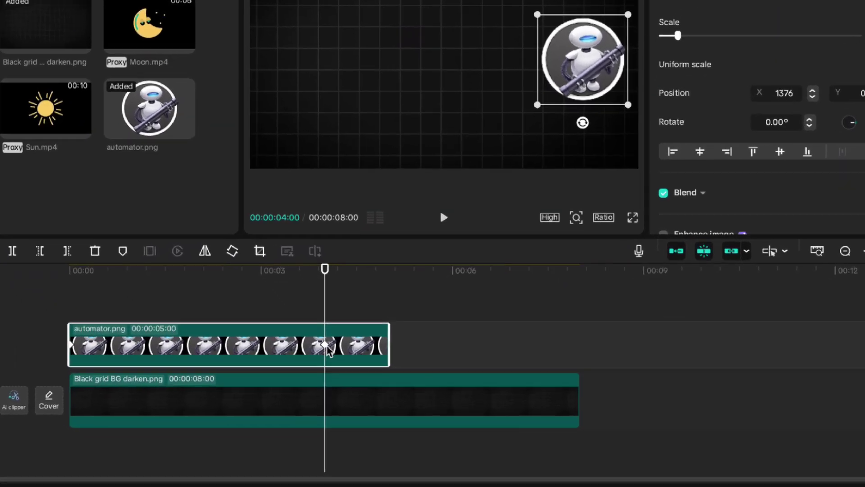
Step: Apply the Cubic Ease preset curve to the automator image's movement and close the presets panel
left_click(348, 374)
right_click(316, 333)
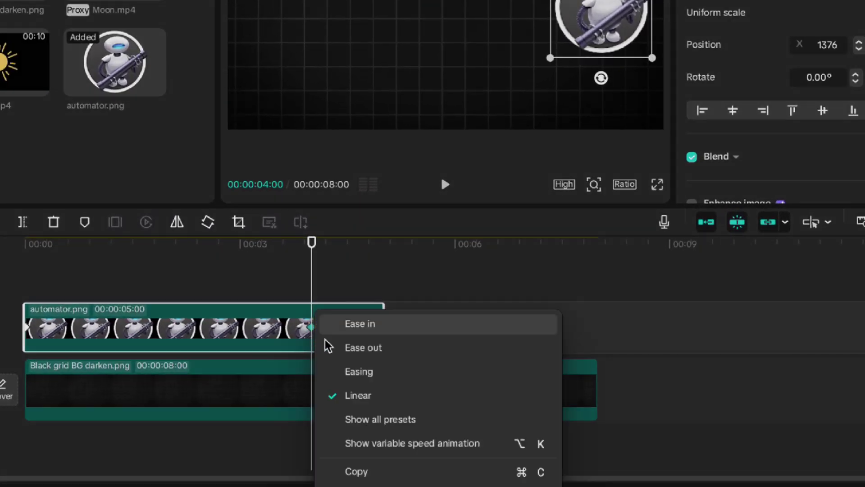
left_click(355, 419)
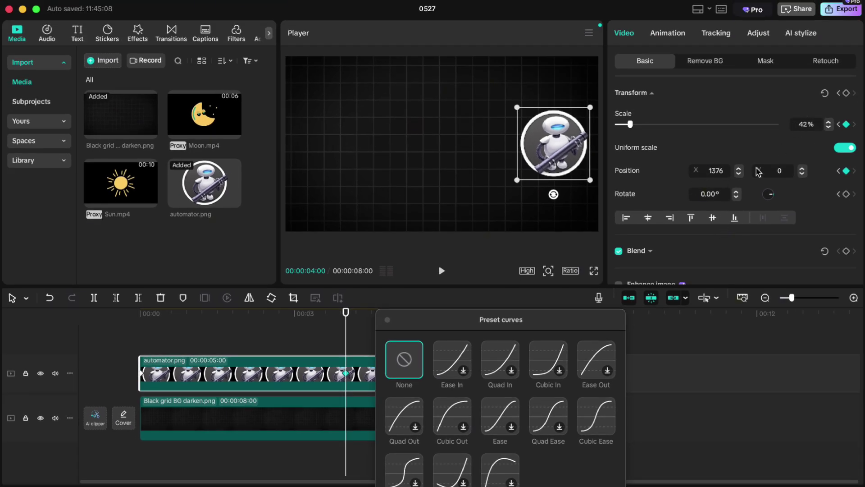
left_click(595, 419)
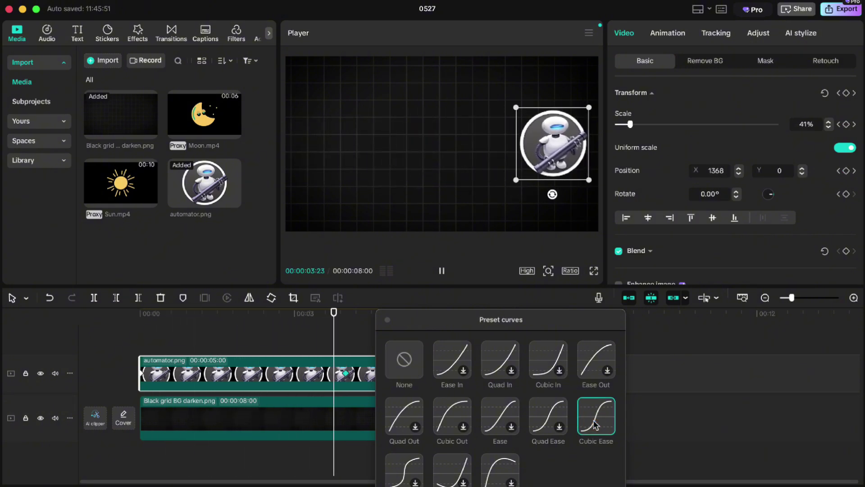
left_click(388, 320)
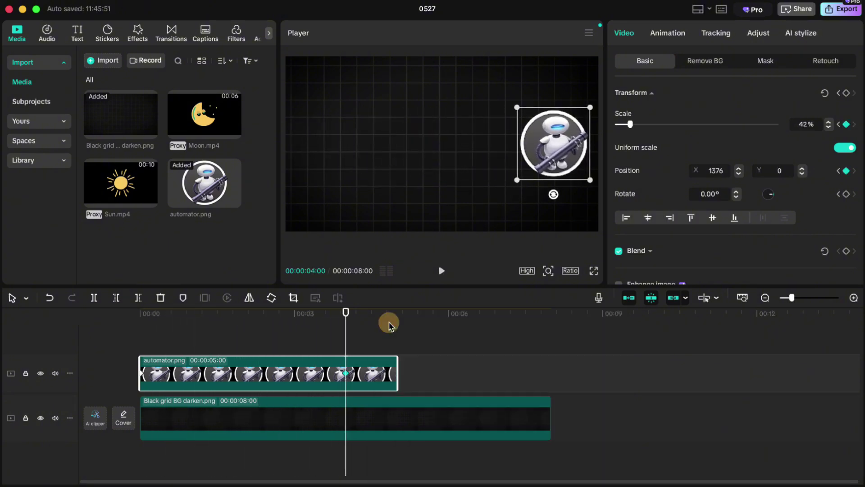
Step: Deselect the robot clip on the timeline
left_click(301, 340)
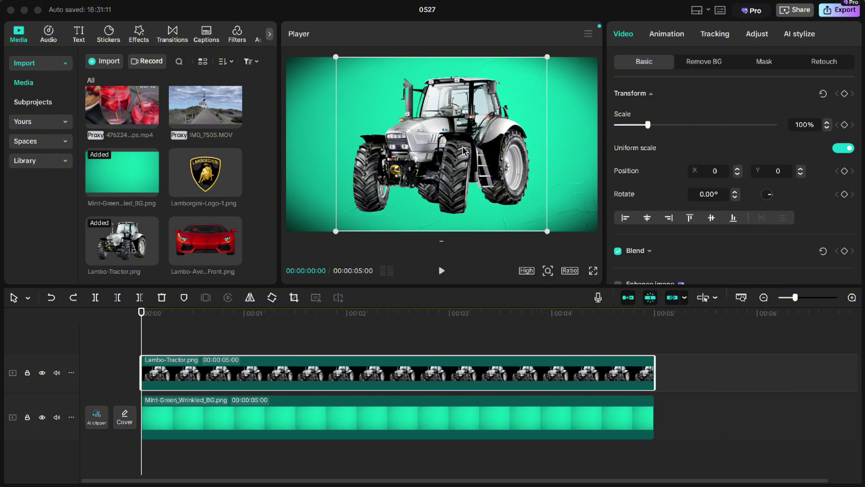
Step: Scale the tractor image down to 50%
left_click(804, 124)
type("50")
key("Return")
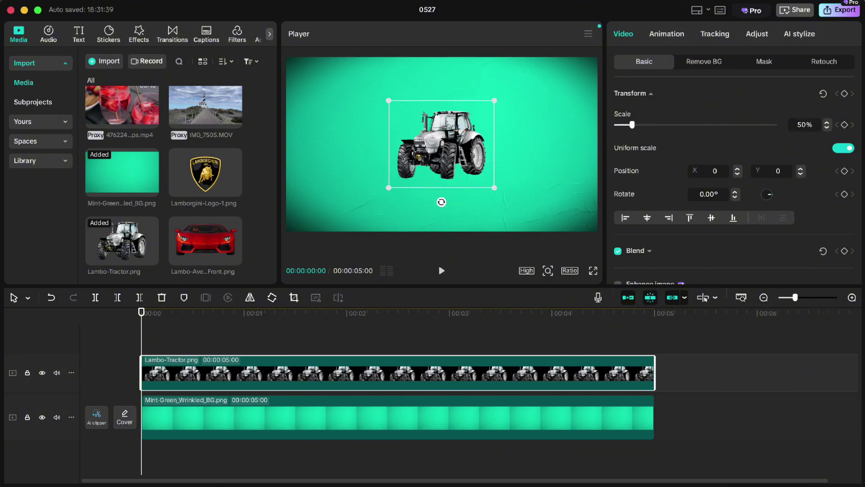
Step: Keyframe the tractor to slide from the left edge (x -1268) to the right edge (x 1268)
left_click_drag(427, 148, 326, 152)
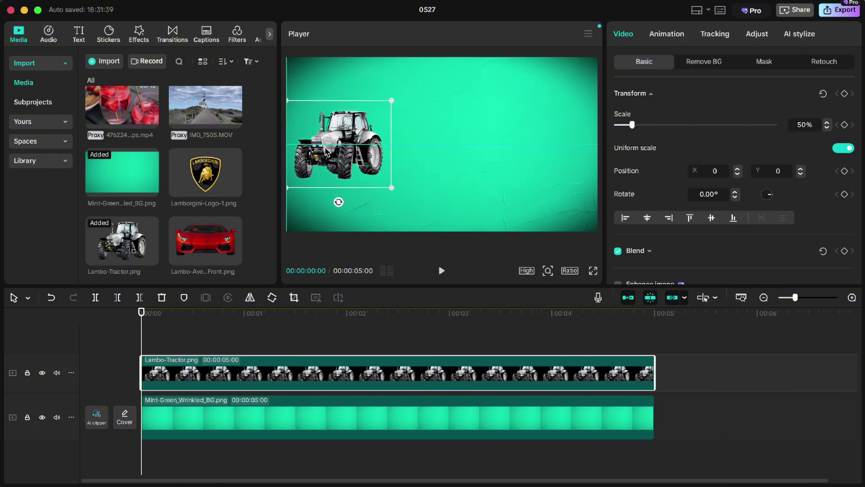
left_click_drag(141, 312, 156, 318)
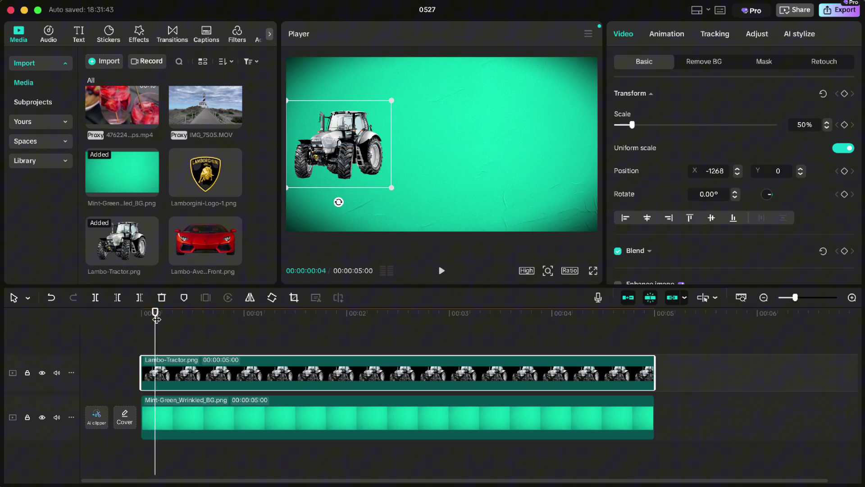
left_click(845, 171)
key("space")
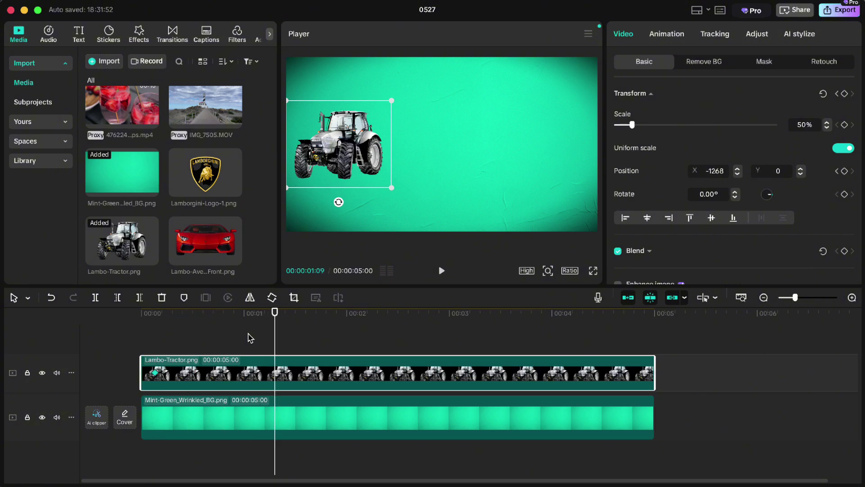
left_click_drag(337, 157, 547, 155)
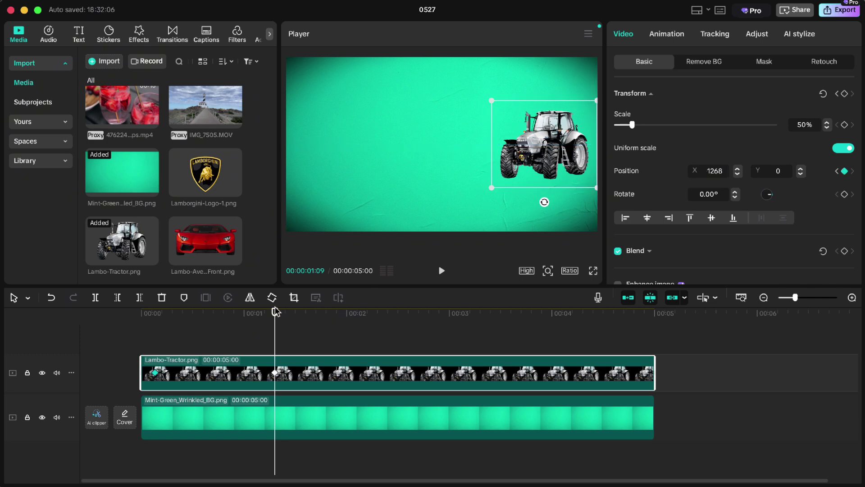
left_click_drag(275, 314, 141, 312)
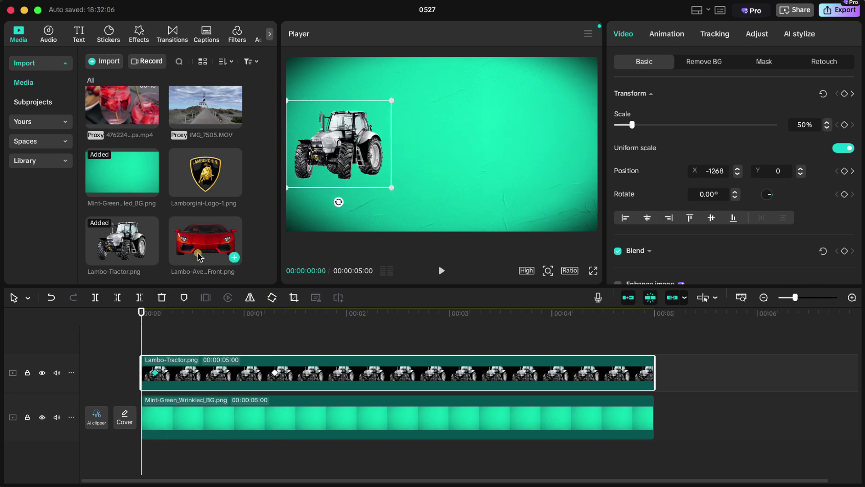
Step: Add Lambo-Aventador-Front.png on a new top track and shrink it to 34% over the tractor
left_click_drag(197, 253, 145, 344)
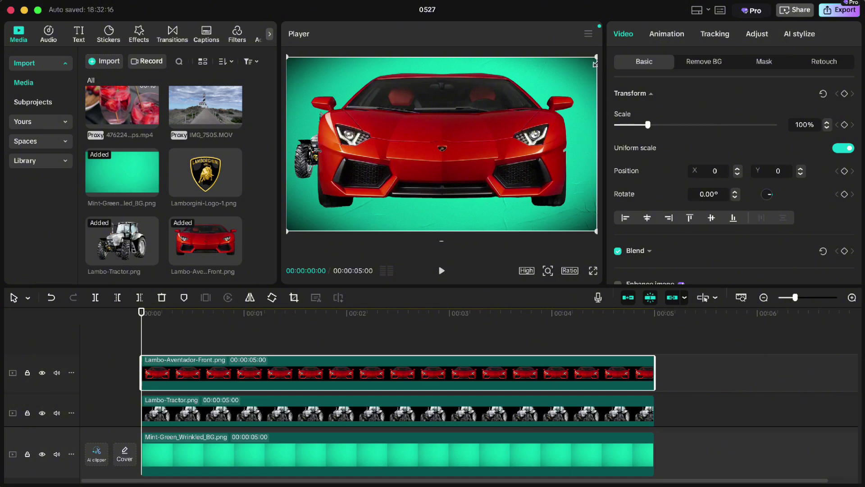
left_click_drag(595, 64, 355, 150)
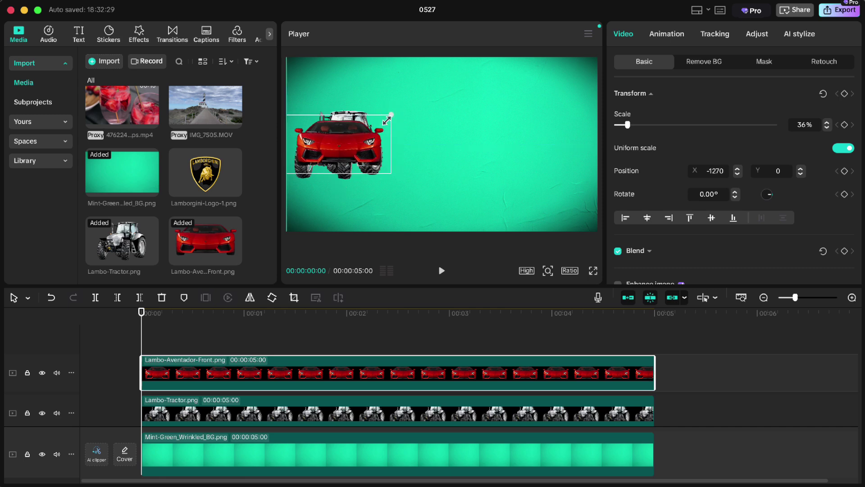
left_click(205, 409)
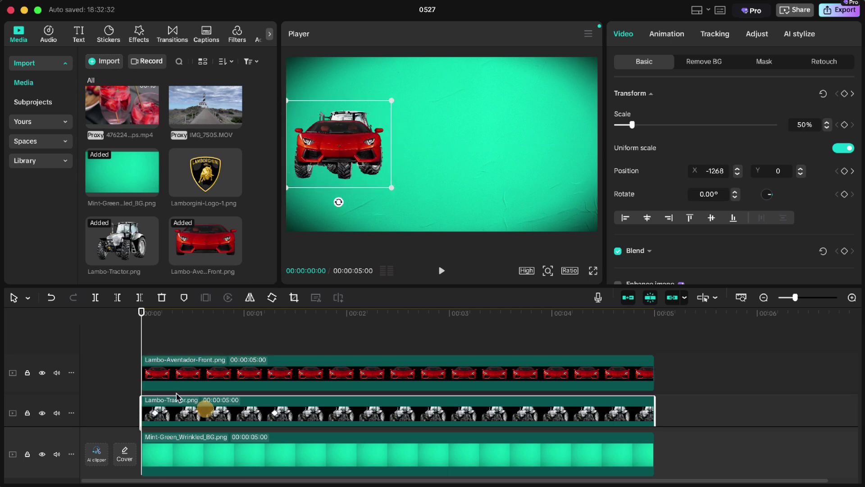
left_click_drag(142, 312, 155, 313)
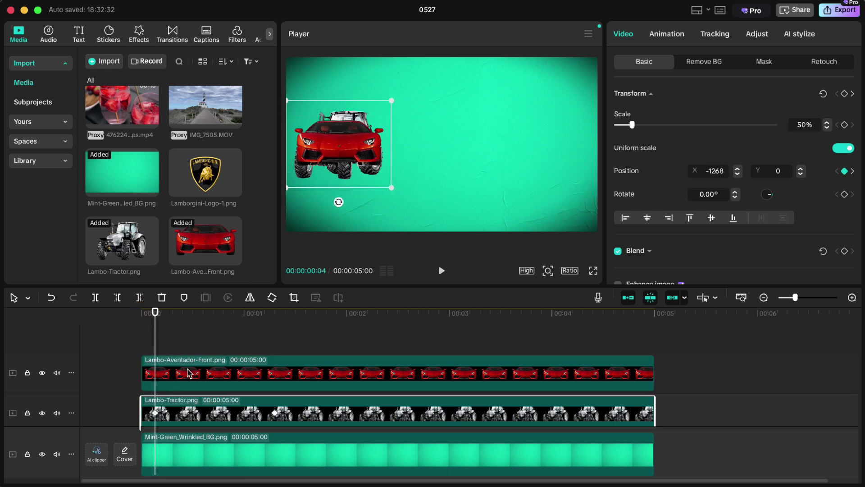
Step: Keyframe the red car to slide from x -1270 to 1270 with the tractor, then preview
left_click(189, 373)
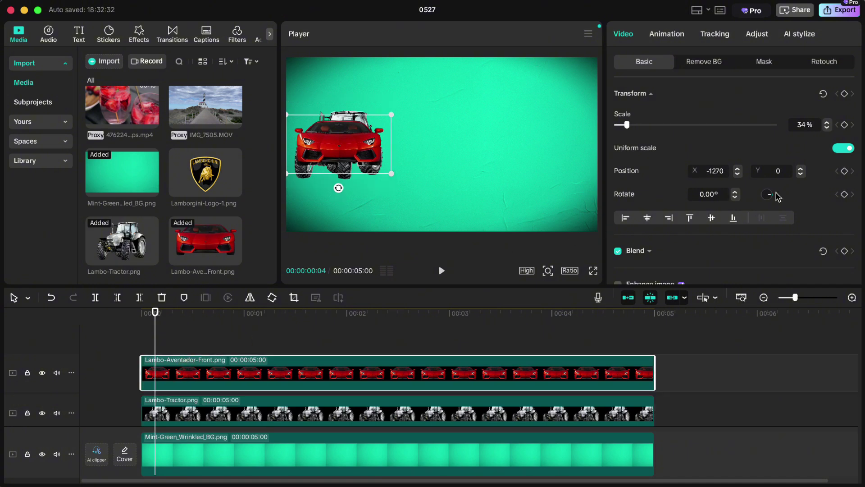
left_click(844, 171)
left_click(306, 412)
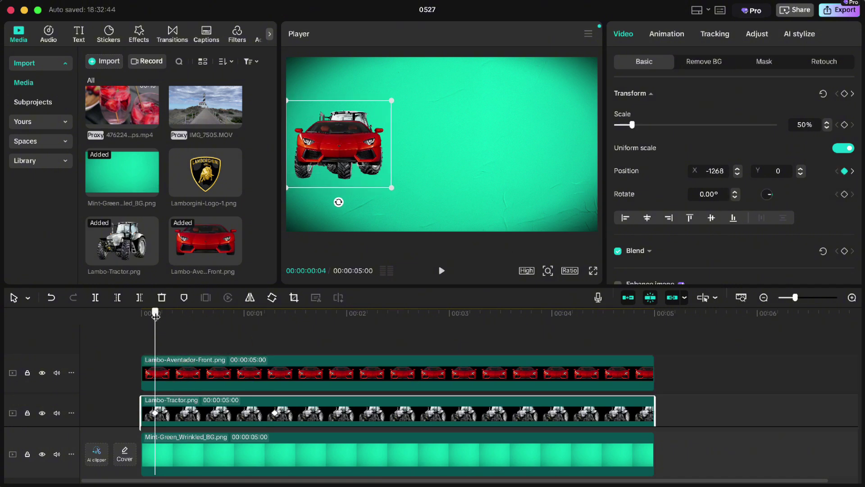
left_click_drag(156, 315, 274, 331)
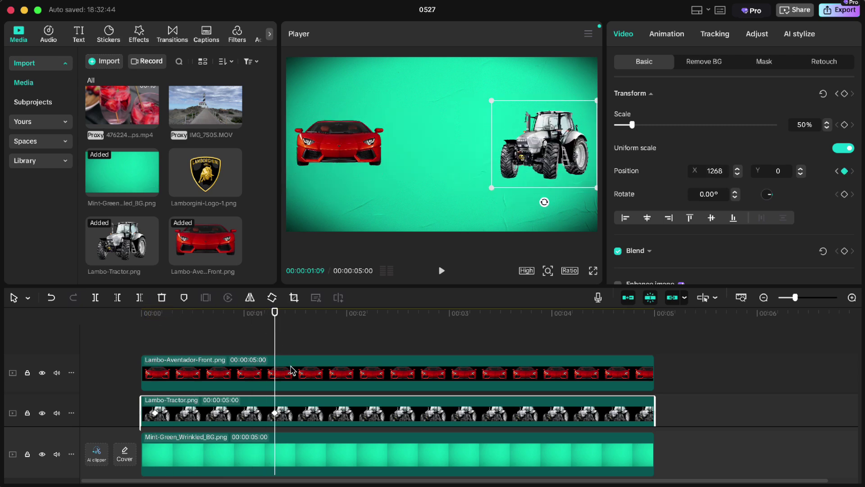
left_click(291, 371)
left_click_drag(328, 155, 531, 155)
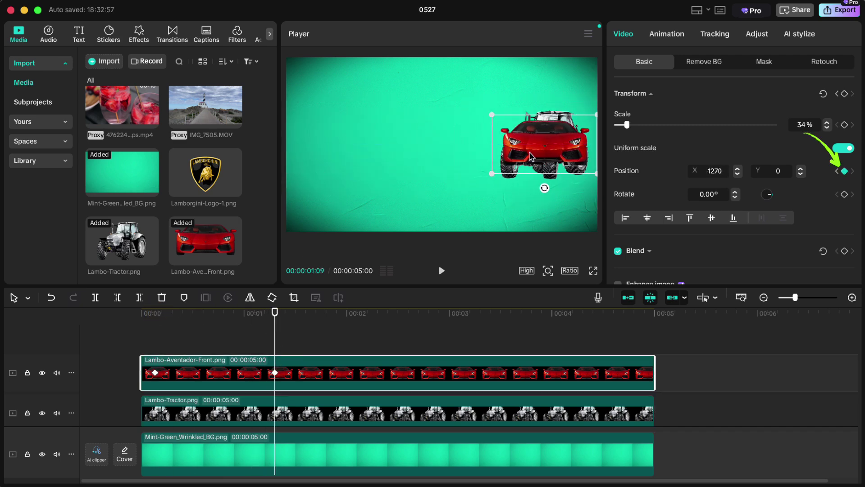
left_click_drag(223, 311, 109, 333)
key("space")
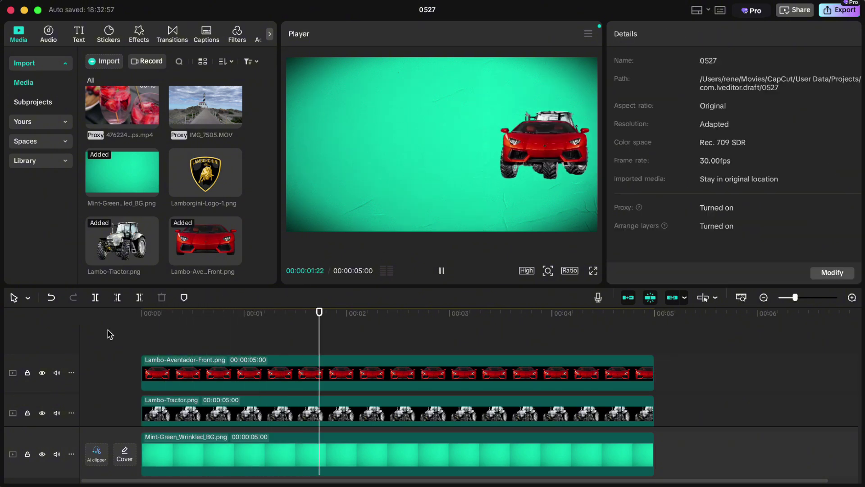
Step: Apply the Cubic Ease preset curve to the red car's keyframe
left_click(292, 384)
right_click(273, 372)
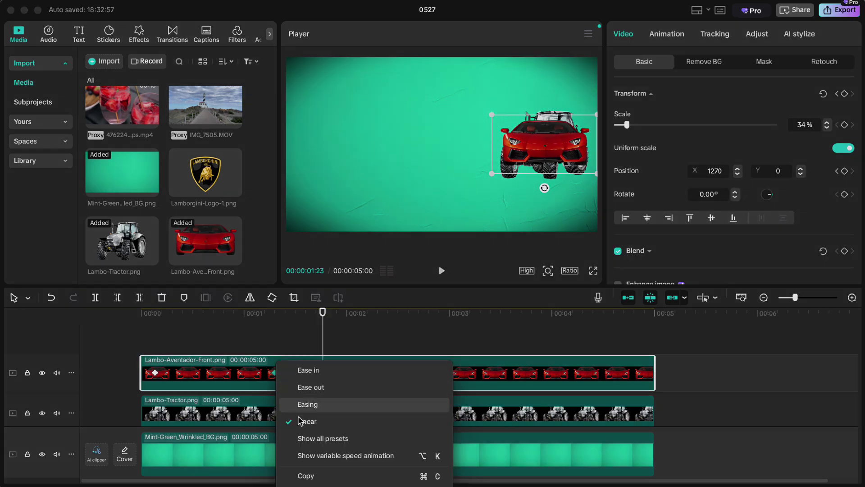
left_click(301, 439)
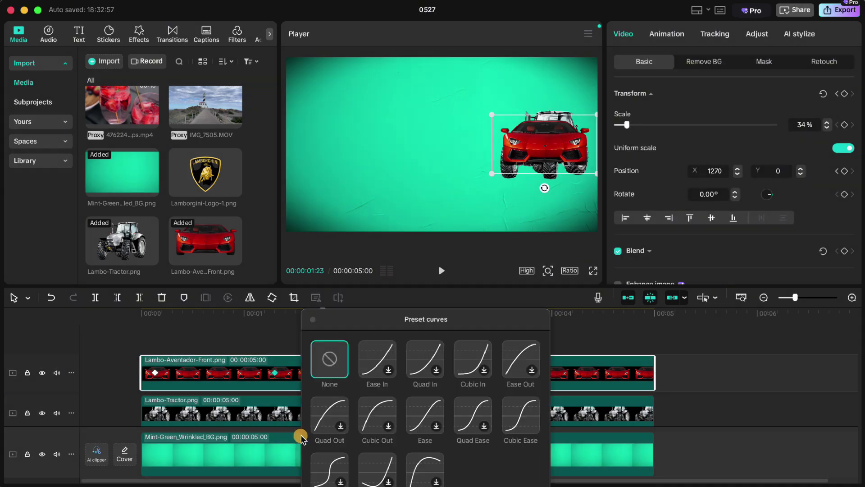
left_click(516, 416)
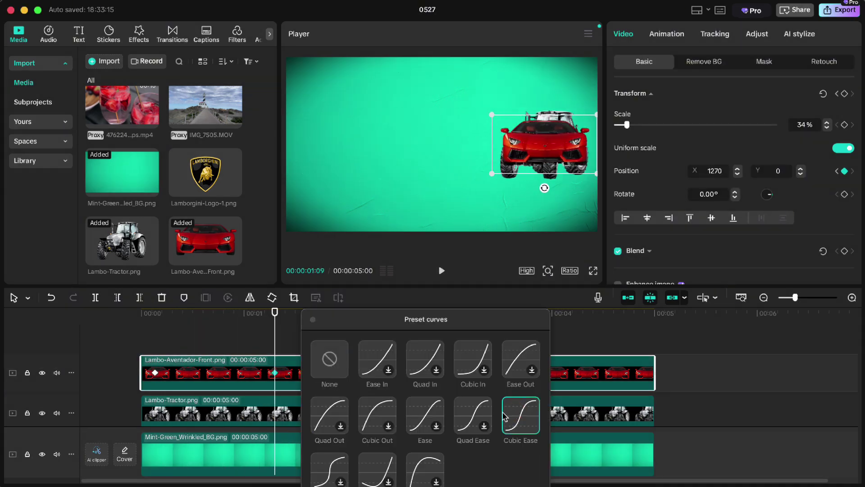
left_click(313, 323)
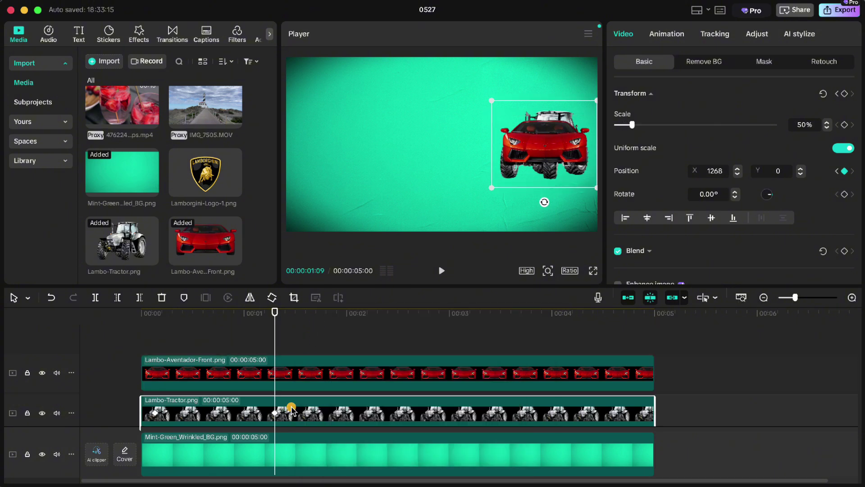
Step: Apply Cubic Ease to the tractor's keyframe and play back the eased slide
left_click(286, 407)
right_click(275, 413)
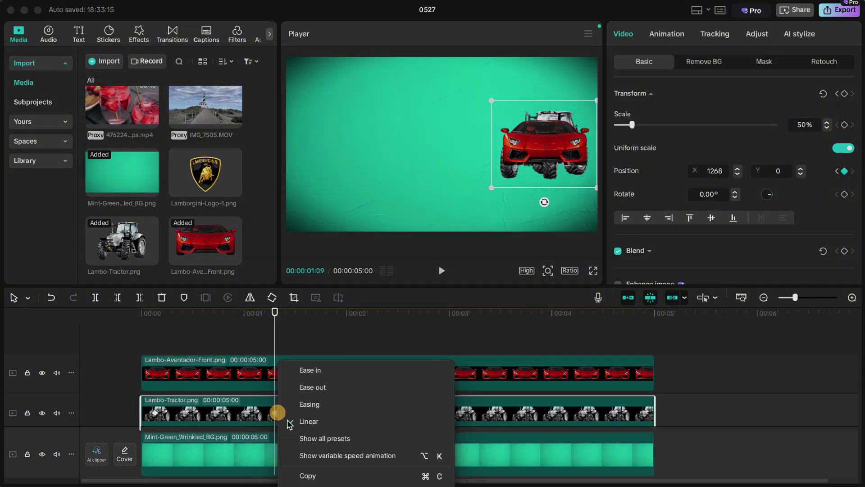
left_click(308, 438)
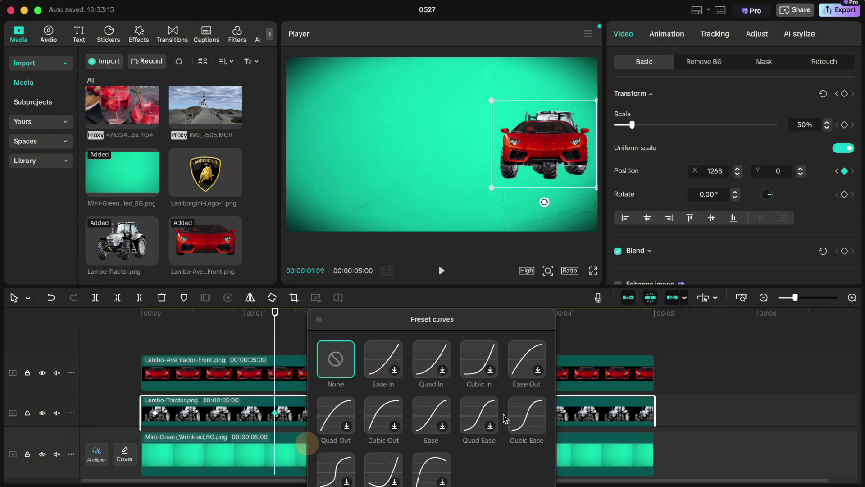
left_click(516, 415)
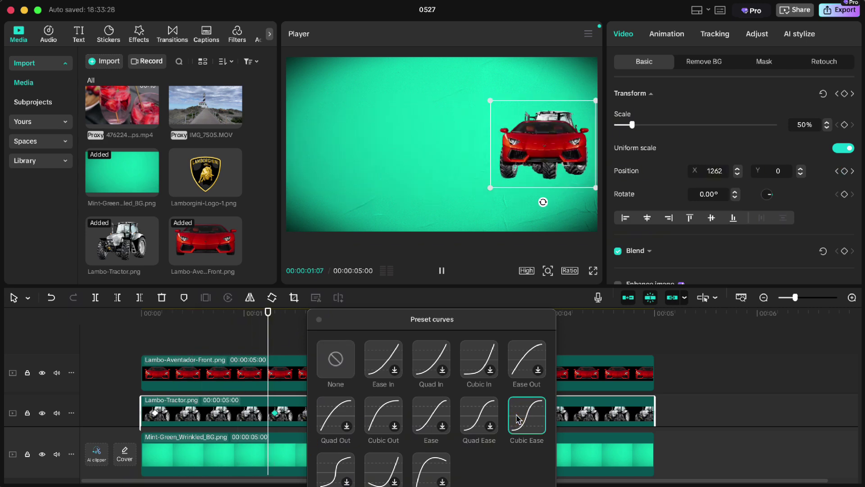
left_click(319, 320)
left_click(320, 324)
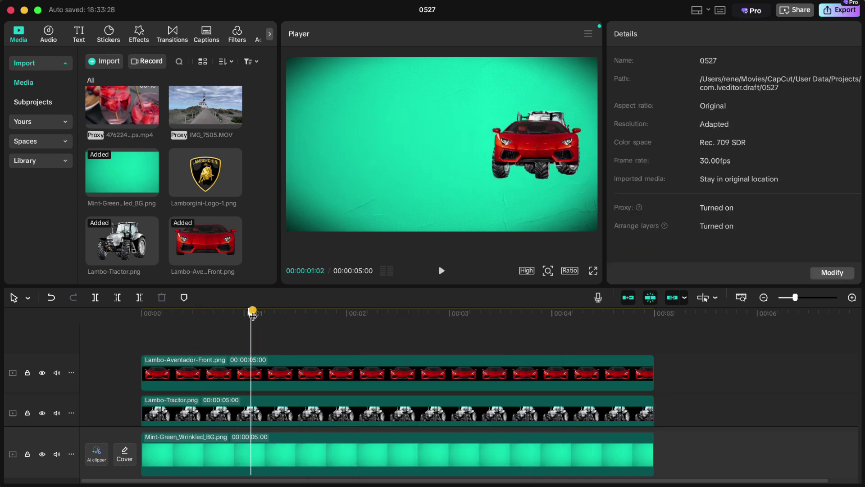
left_click(139, 313)
key("space")
key("space")
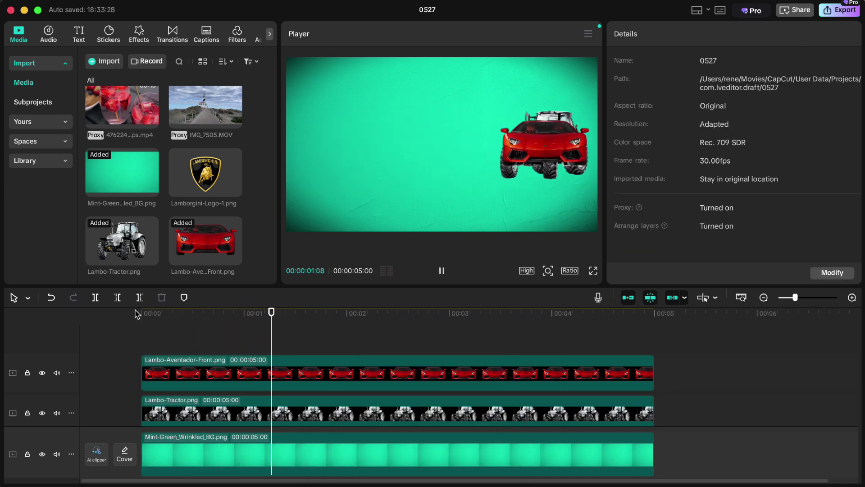
Step: Turn the red car into a compound clip starting at 00:00:00:22
left_click_drag(274, 312, 216, 319)
left_click(231, 370)
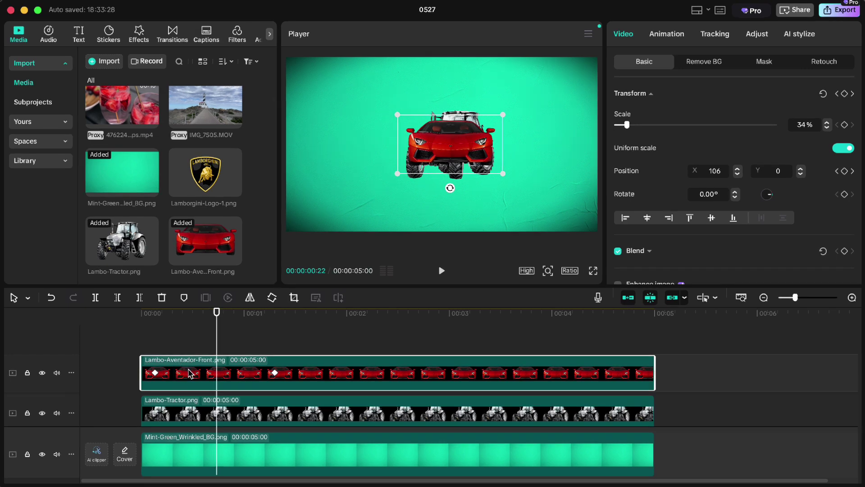
key("q")
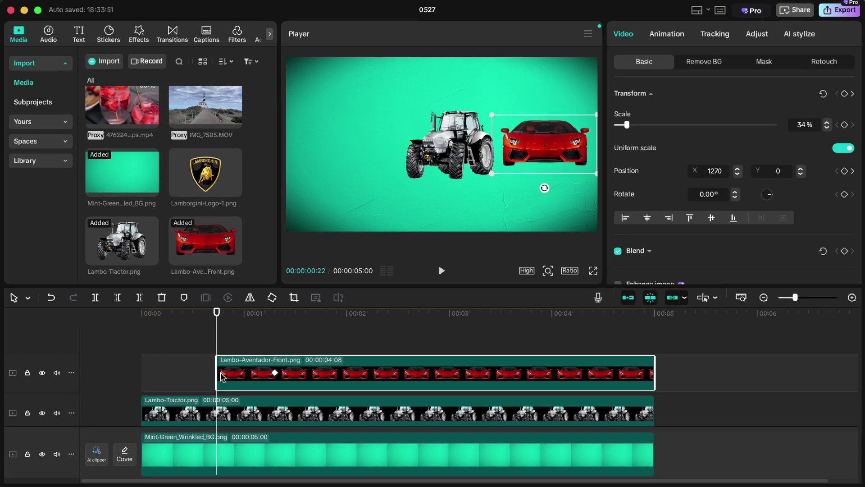
mouse_move(218, 315)
left_mouse_down()
mouse_move(225, 315)
mouse_move(216, 317)
left_mouse_up()
left_click(52, 299)
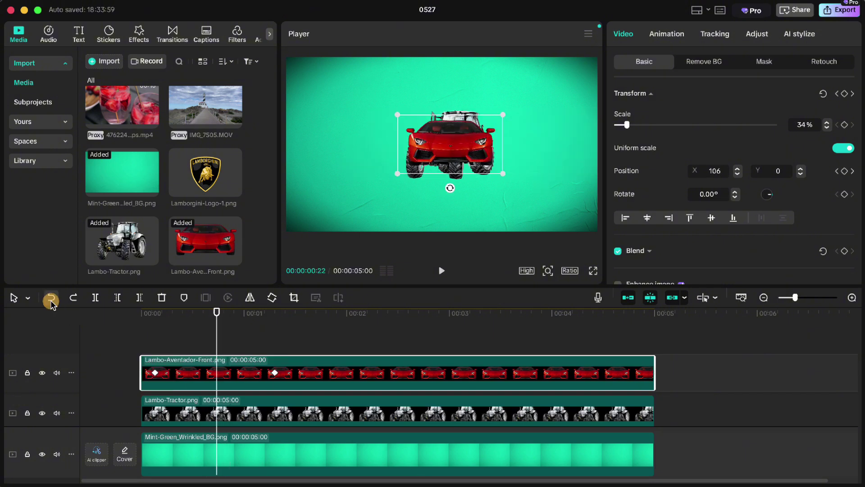
right_click(231, 365)
left_click(261, 251)
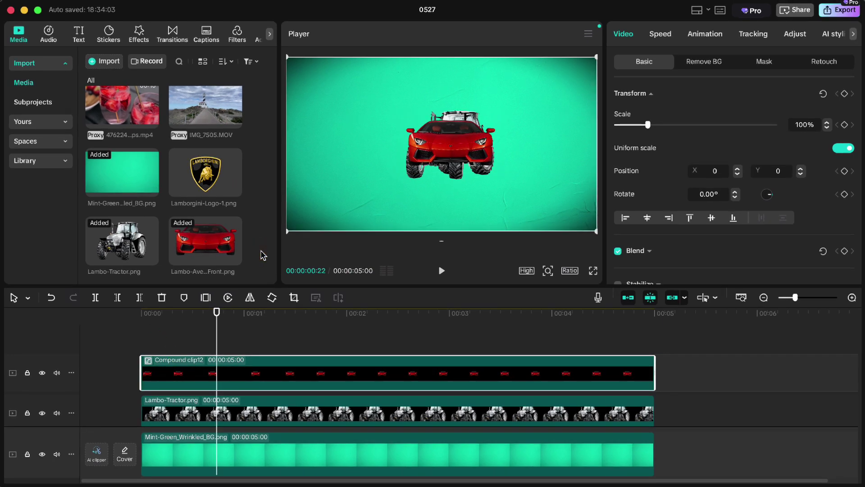
key("q")
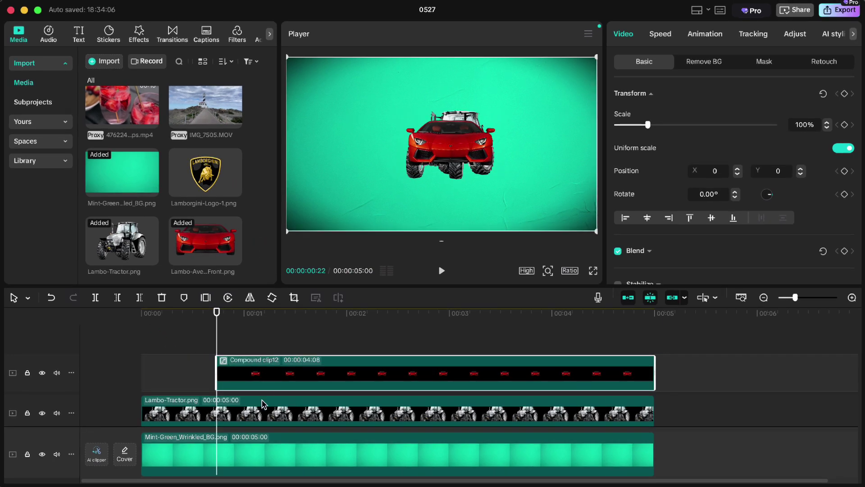
Step: Turn the tractor into a compound clip ending at 00:00:00:22
left_click(259, 412)
right_click(258, 410)
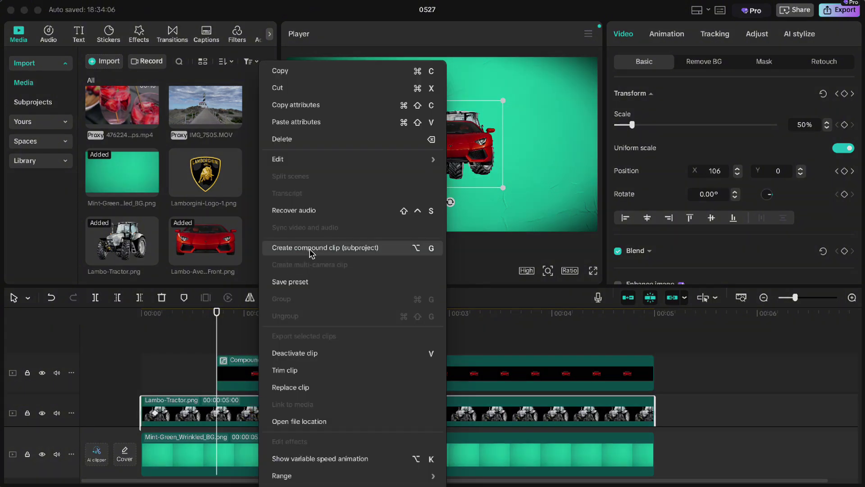
left_click(310, 250)
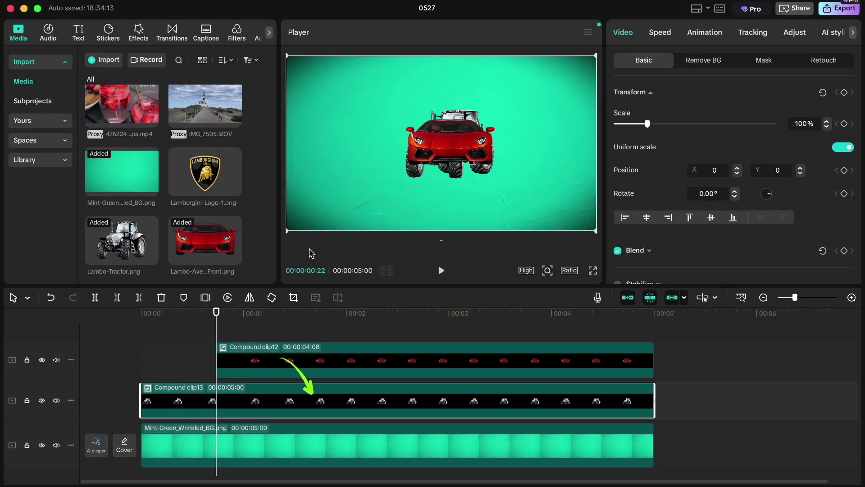
key("w")
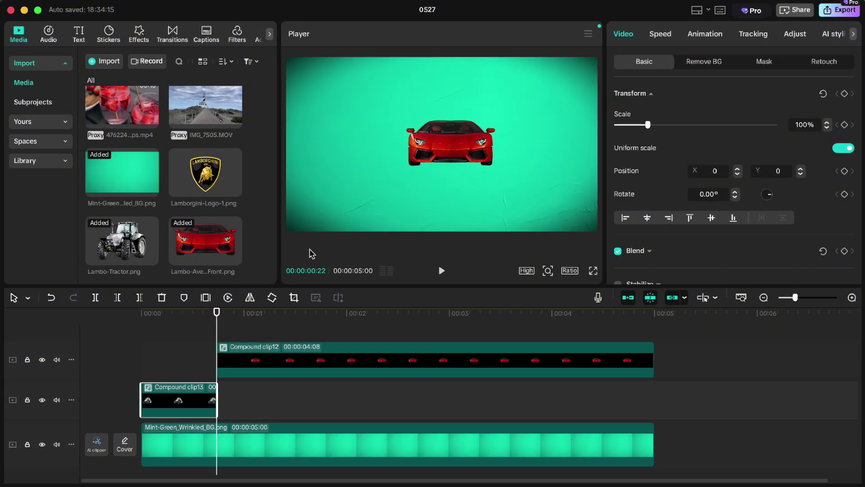
Step: Merge both compound clips into one 5-second compound clip
left_click_drag(153, 340, 256, 375)
right_click(256, 371)
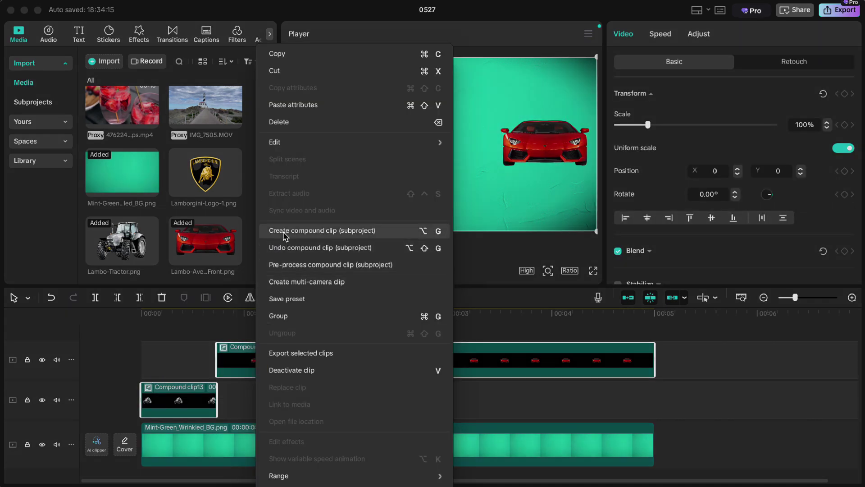
left_click(265, 228)
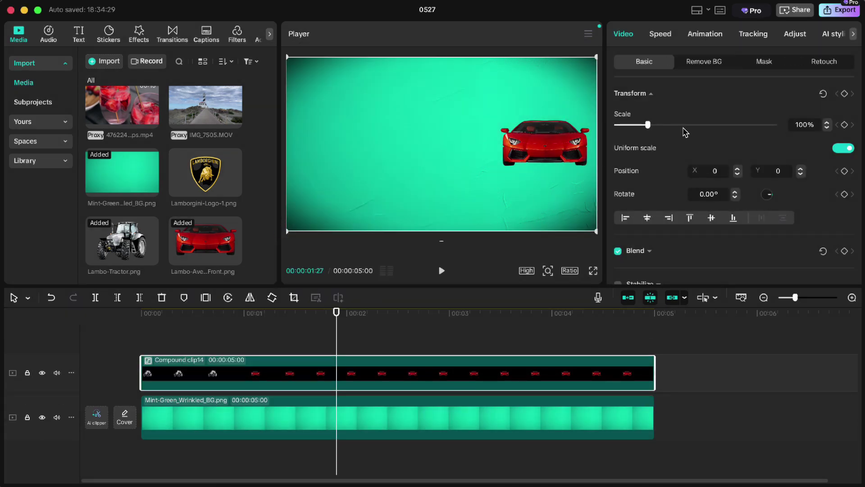
Step: Enable motion blur on the compound clip with Blur 40 and Blend 75, then preview
scroll(685, 132, "down", 10)
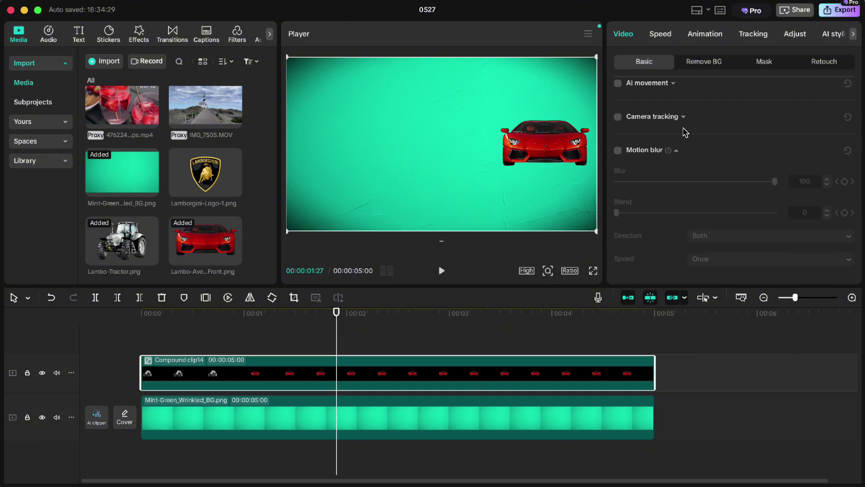
left_click(618, 152)
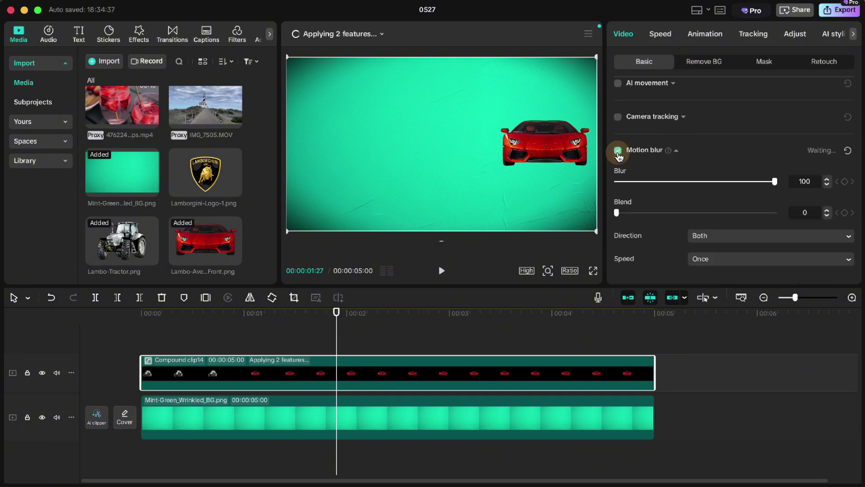
left_click_drag(775, 181, 679, 189)
left_click_drag(616, 213, 736, 216)
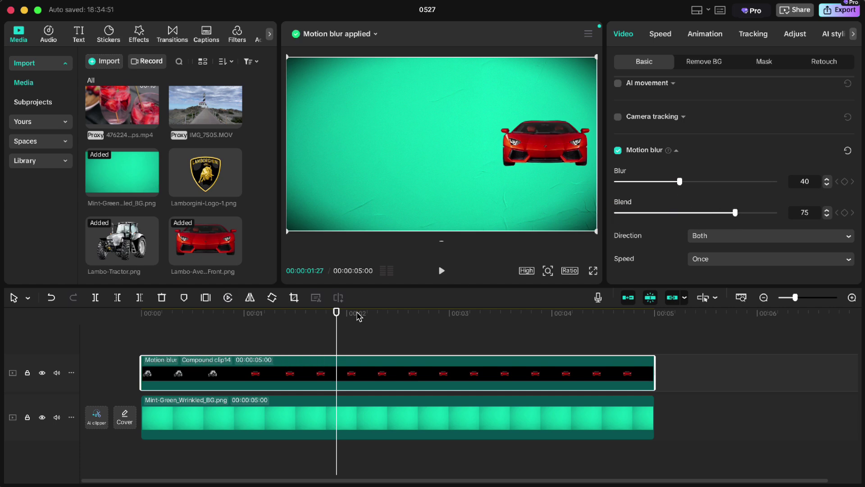
left_click(235, 333)
left_click_drag(237, 313, 131, 312)
key("space")
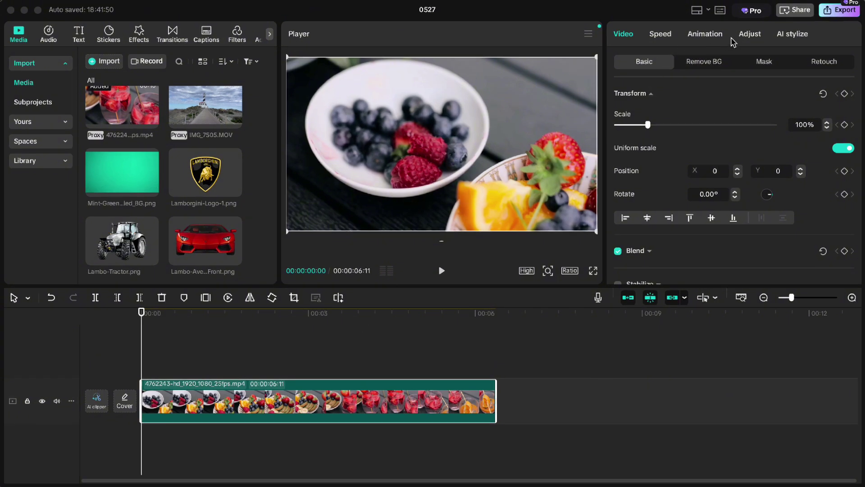
Step: In Adjust > HSL, boost red saturation to 100 and drain the orange saturation
left_click(744, 35)
left_click(686, 63)
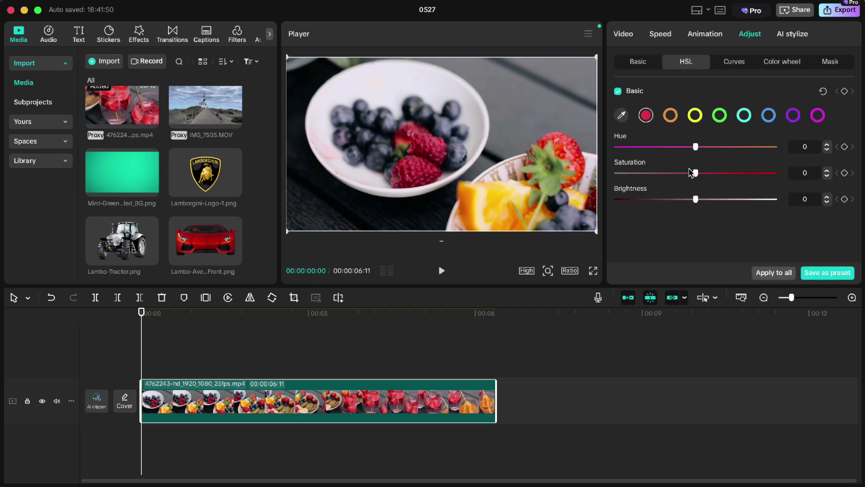
left_click_drag(695, 174, 784, 178)
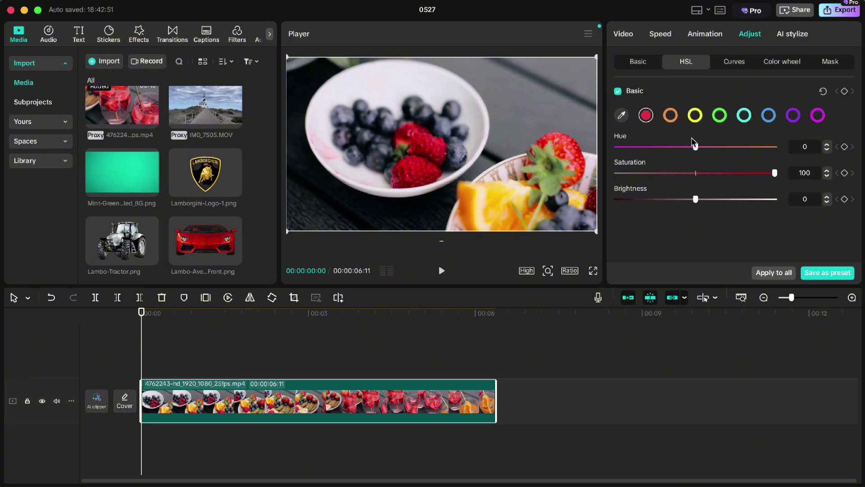
left_click(671, 116)
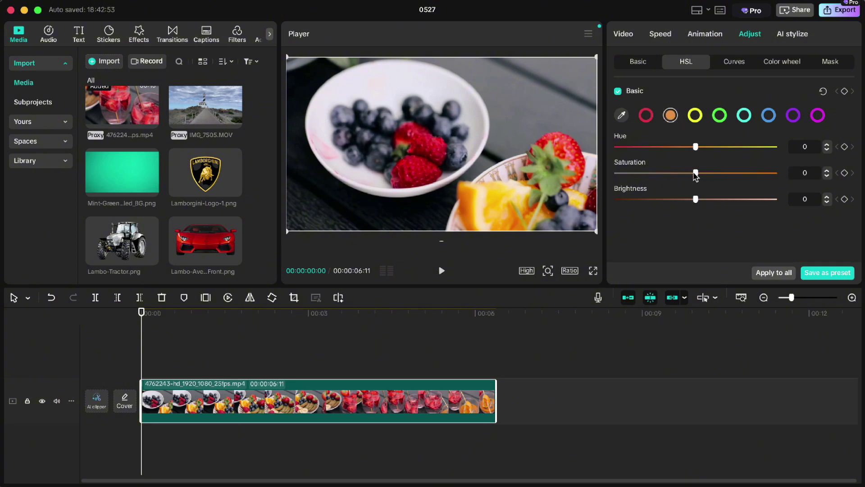
left_click_drag(660, 175, 612, 172)
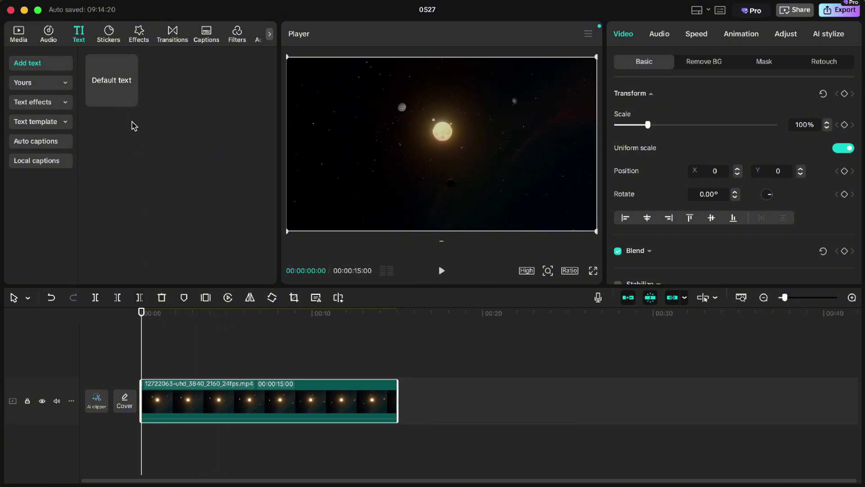
Step: Add a large GALAXY title in the TREND font over the space video
left_click(130, 99)
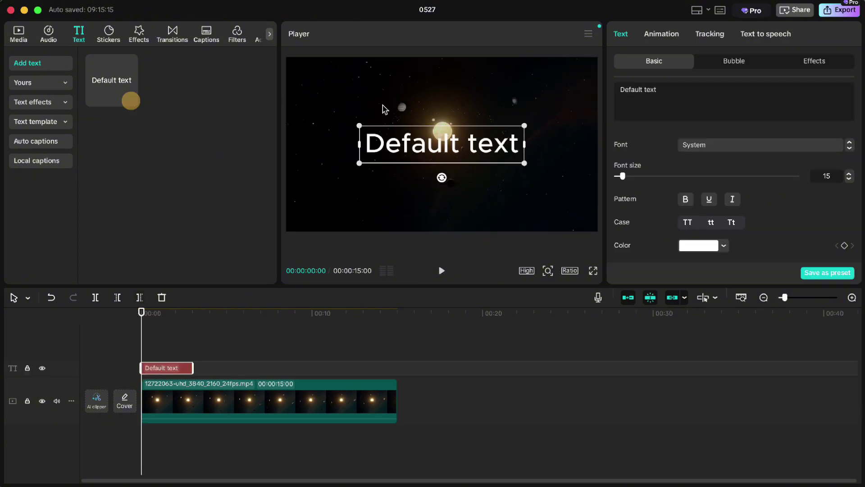
left_click_drag(670, 91, 580, 94)
type("GALAXY")
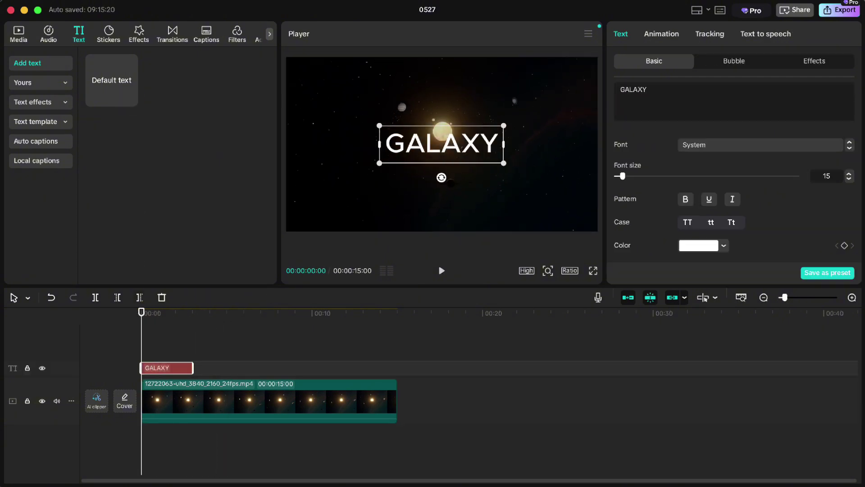
left_click(699, 145)
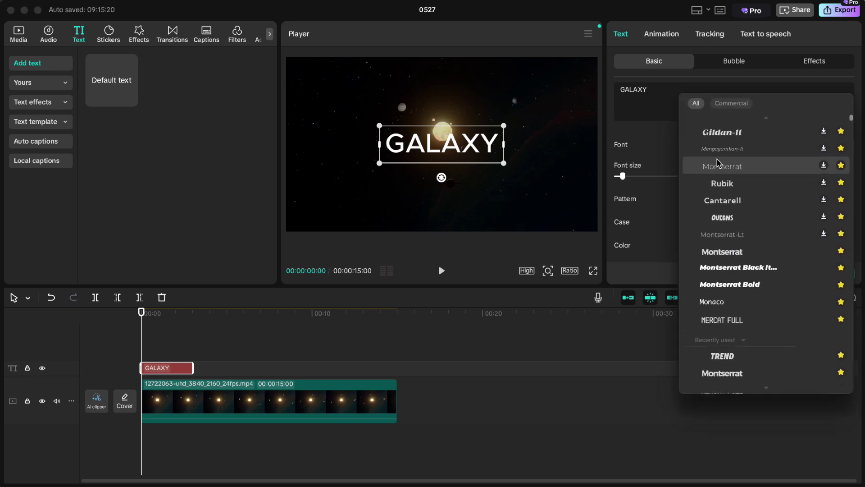
scroll(722, 133, "up", 3)
left_click(721, 131)
left_click_drag(492, 164, 486, 206)
Step: Extend the GALAXY text clip to about seven seconds
left_click_drag(142, 315, 262, 326)
left_click_drag(194, 364, 261, 367)
left_click_drag(261, 311, 129, 310)
Step: Turn on Glow for GALAXY with Intensity 40 and Range 30
scroll(654, 146, "down", 15)
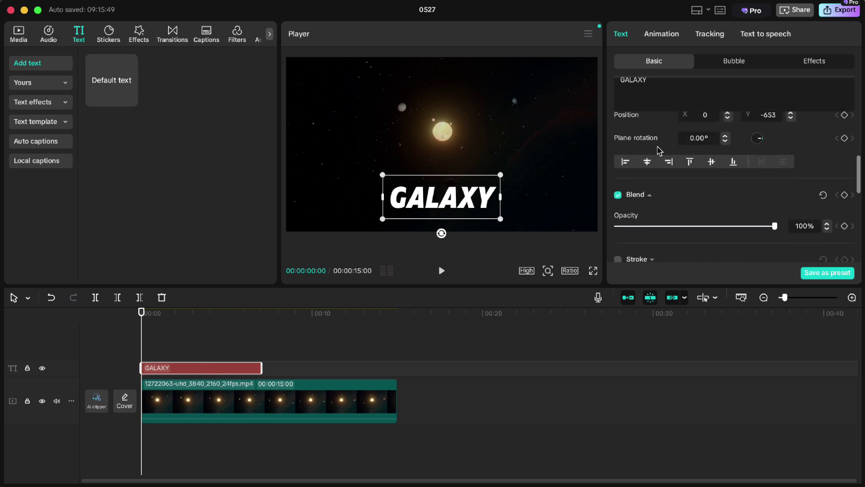
scroll(657, 151, "down", 2)
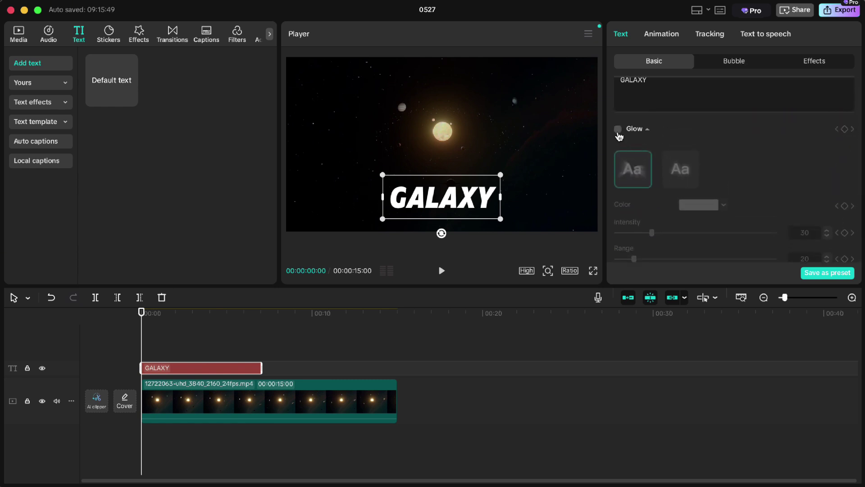
left_click(617, 129)
left_click_drag(652, 233, 671, 233)
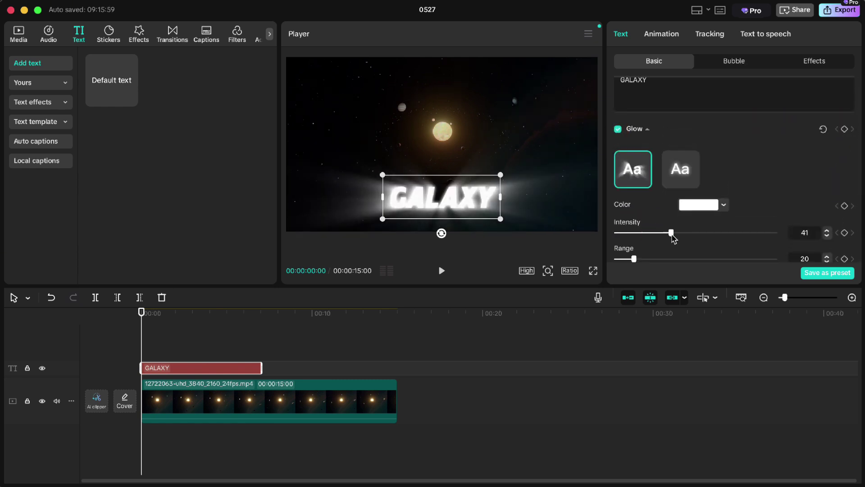
left_click_drag(636, 261, 652, 262)
Step: Keyframe the glow X-offset from -50° at the start to 50° at 00:00:05:24
scroll(688, 244, "down", 3)
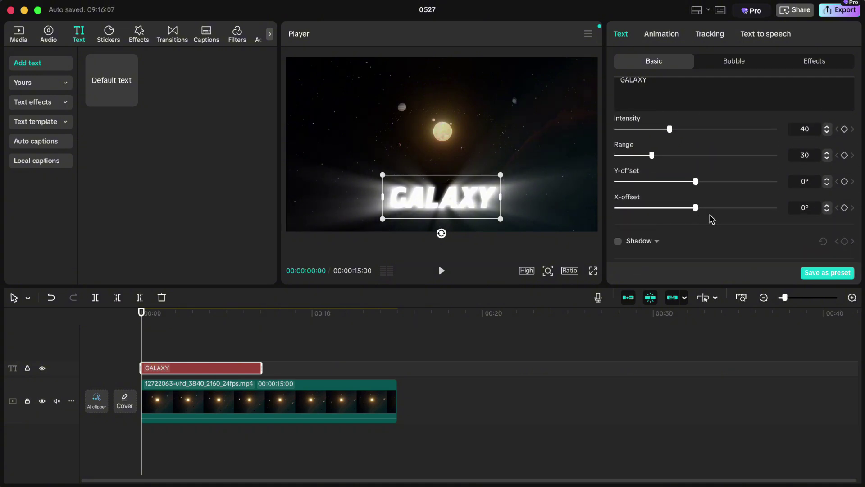
left_click(845, 208)
left_click_drag(695, 208, 615, 208)
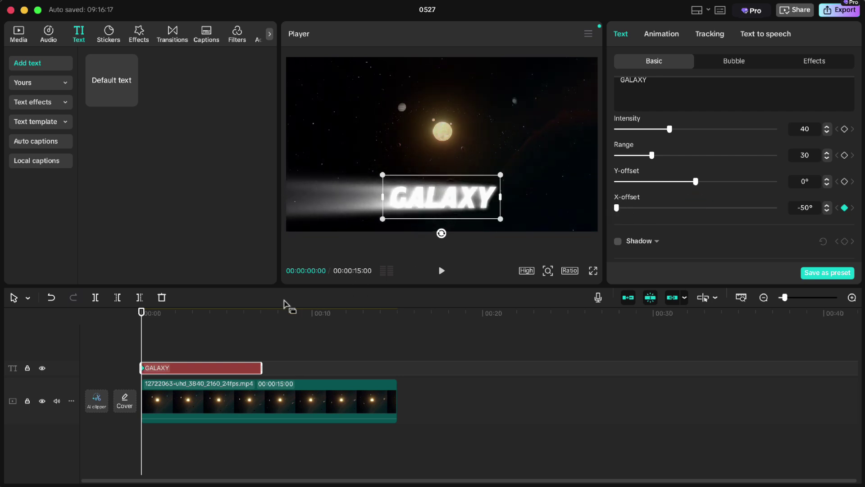
left_click_drag(145, 315, 241, 323)
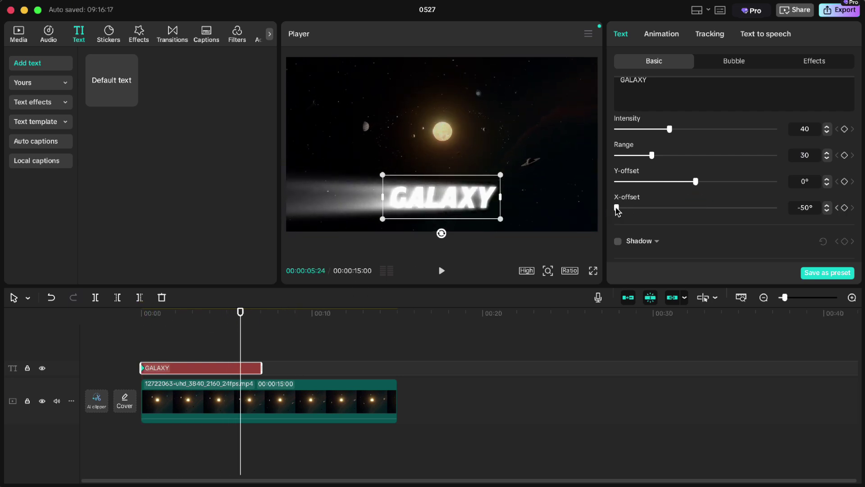
left_click_drag(617, 208, 787, 221)
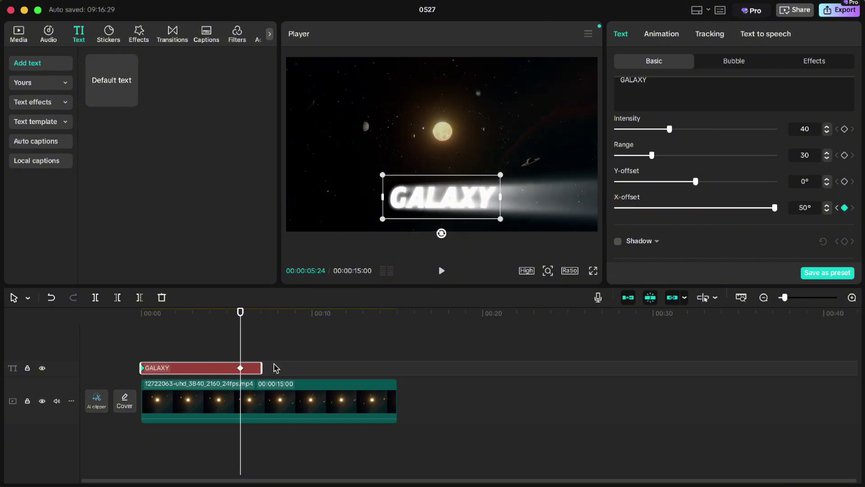
Step: Preview the glow sweep from the start and reselect the GALAXY clip
left_click(180, 352)
left_click_drag(179, 315, 136, 316)
key("space")
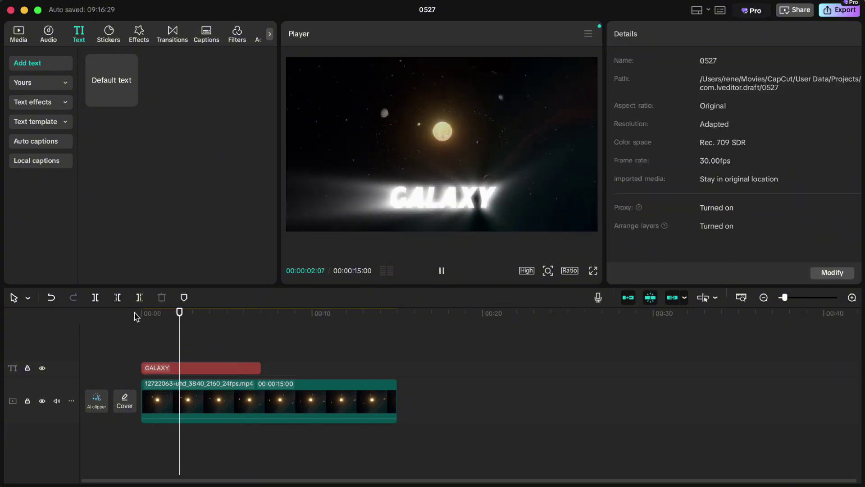
key("space")
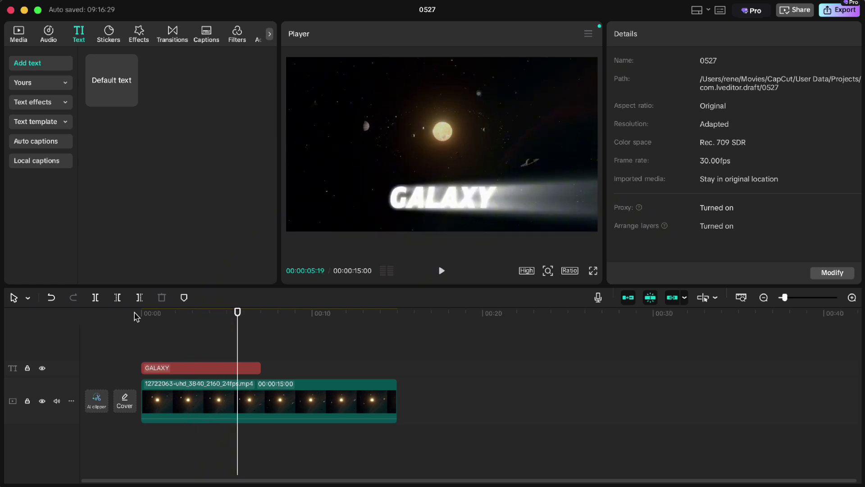
left_click(170, 372)
left_click_drag(238, 312, 141, 313)
Step: Give GALAXY a Typewriter entrance animation lasting 1.5 seconds
left_click(658, 36)
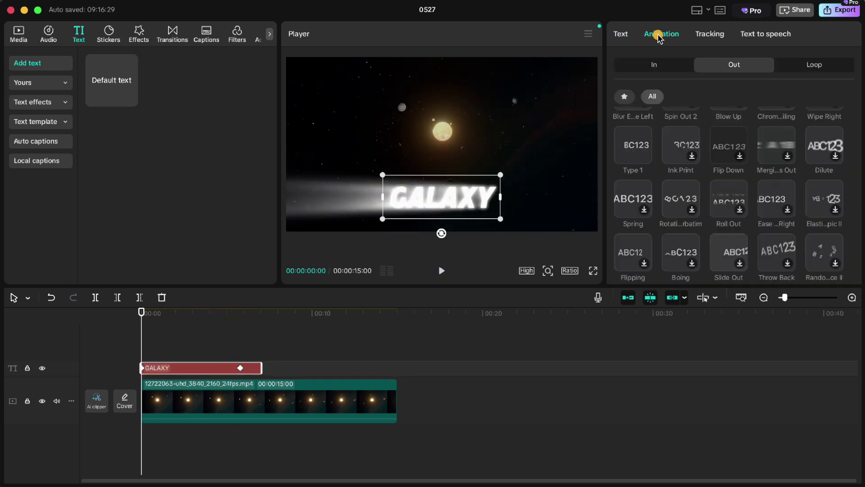
left_click(656, 65)
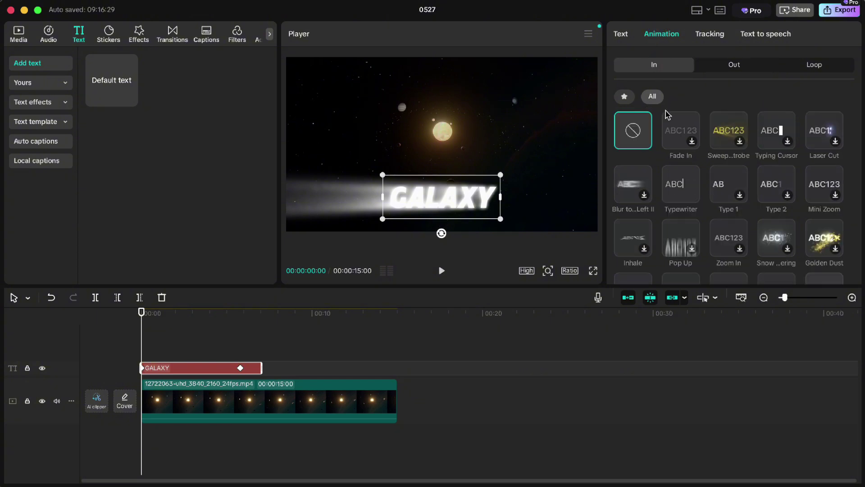
left_click(677, 182)
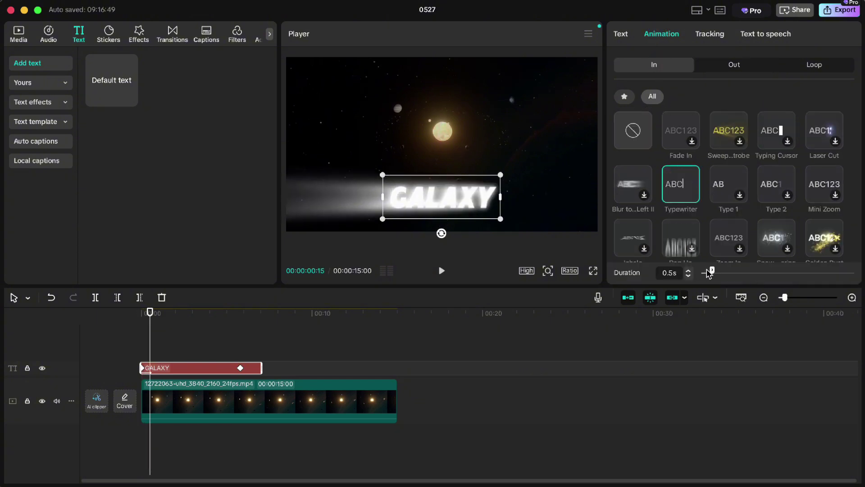
left_click_drag(712, 273, 734, 270)
Step: Add a Type 1 exit animation lasting 1.0 seconds
left_click(732, 70)
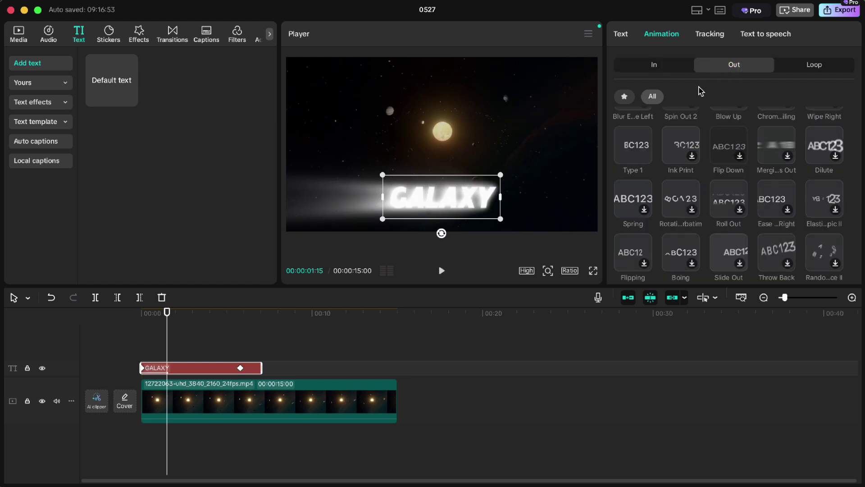
left_click(633, 144)
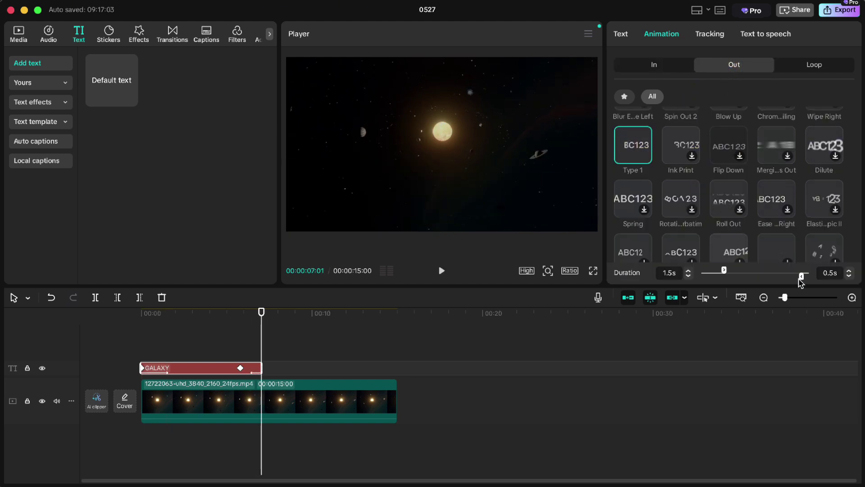
left_click_drag(802, 279, 793, 276)
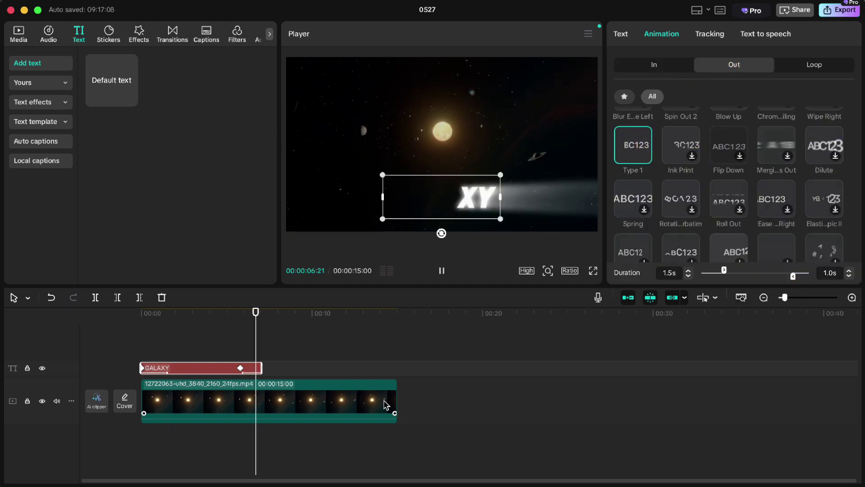
left_click(253, 345)
left_click_drag(240, 313, 138, 314)
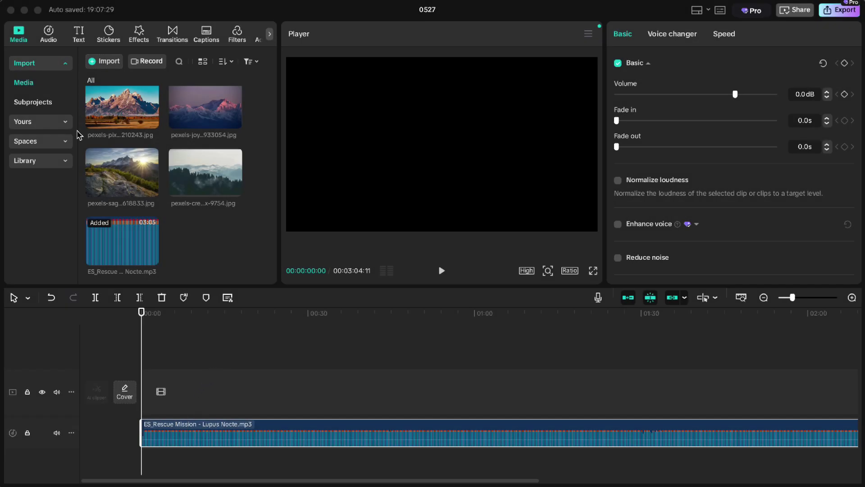
Step: Open the Audio library's Music categories, such as Beats, Vlog and Rock
left_click(46, 33)
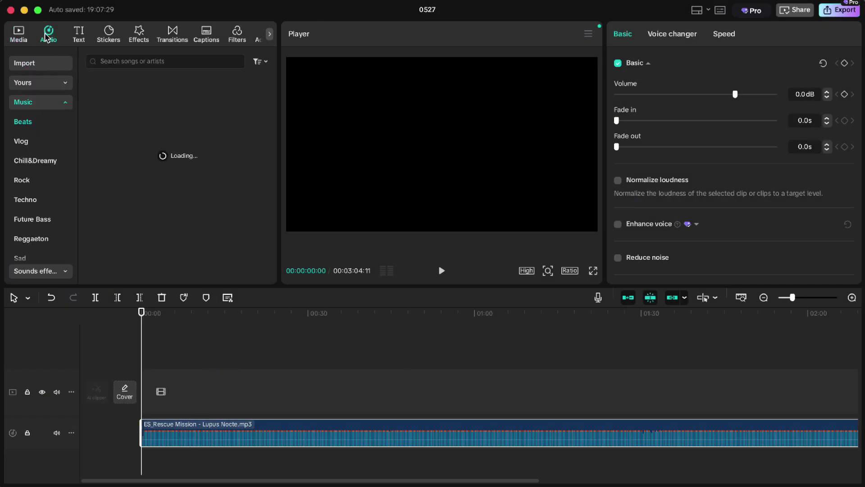
Step: Preview the Rescue Mission soundtrack from the start and add Beats 1 markers to it
left_click(22, 35)
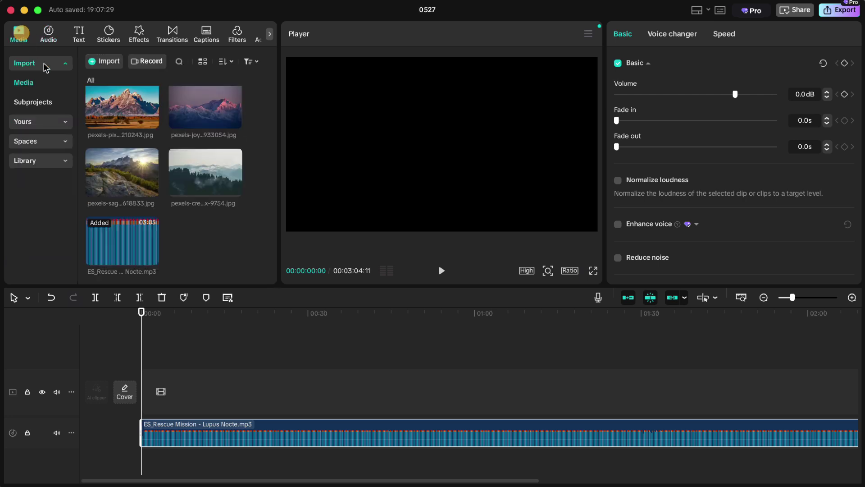
key("space")
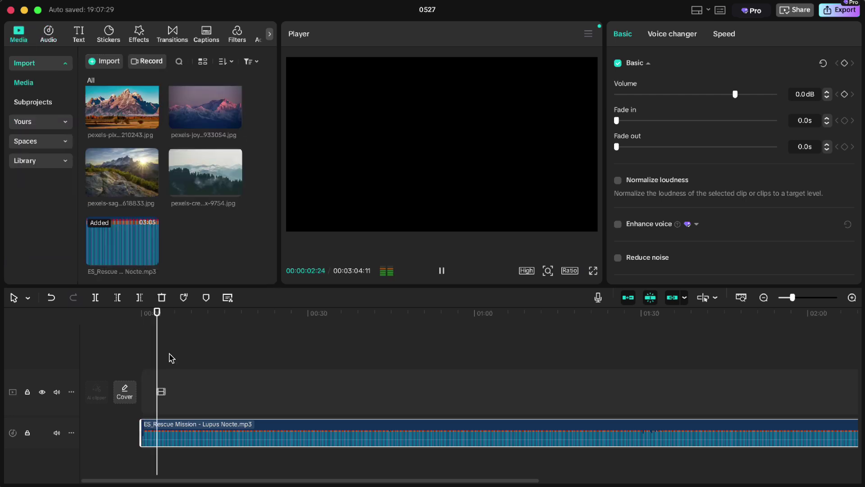
left_click(160, 314)
left_click_drag(160, 314, 140, 315)
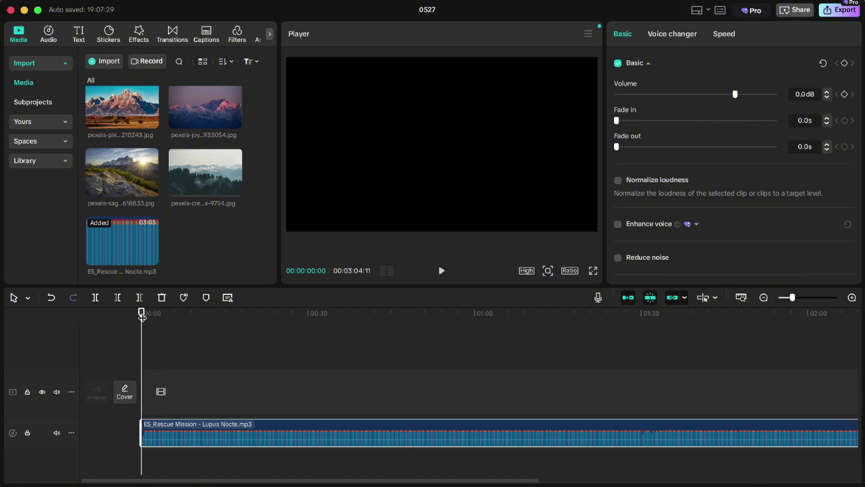
left_click(183, 298)
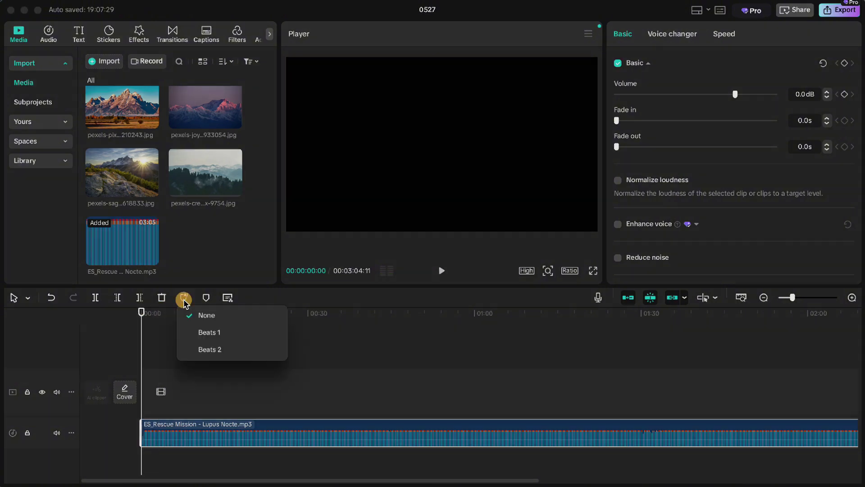
left_click(210, 336)
Step: Zoom the timeline, place the misty forest and sunrise mountain images, and trim the forest clip
left_click(852, 298)
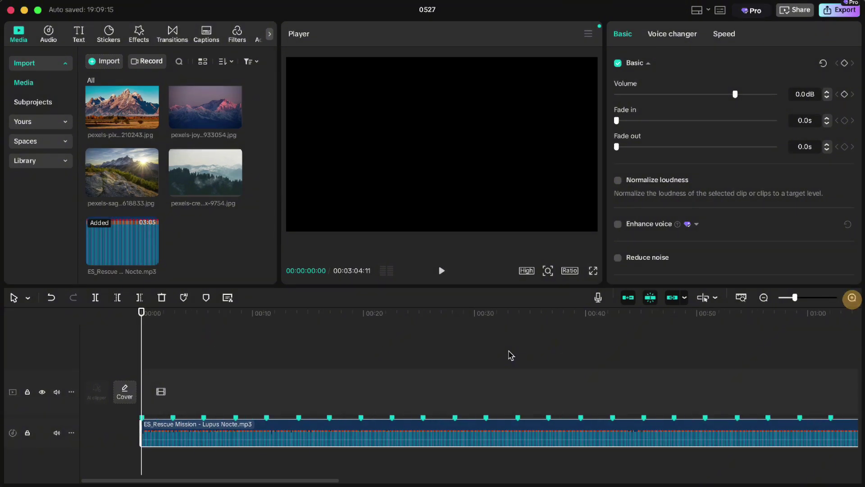
left_click_drag(202, 183, 173, 388)
left_click_drag(149, 188, 161, 390)
Step: Delete the two hand-placed clips and drop all mountain images onto the beat-marked soundtrack
key("Delete")
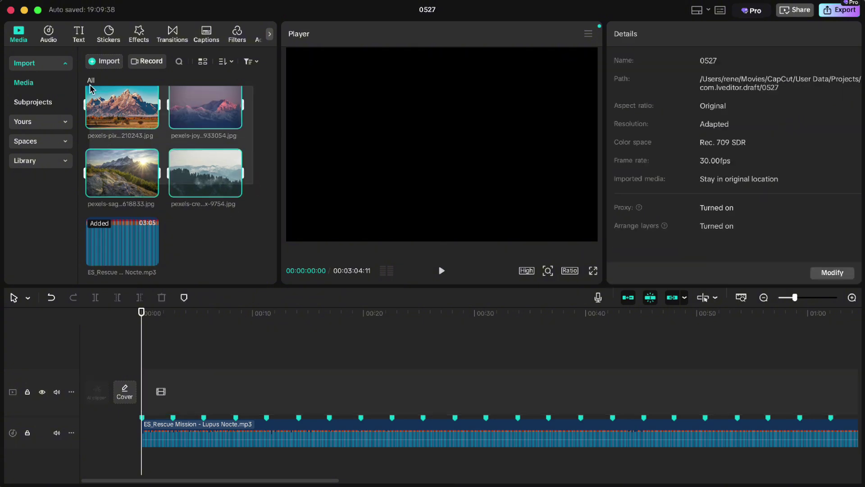
left_click_drag(201, 192, 160, 438)
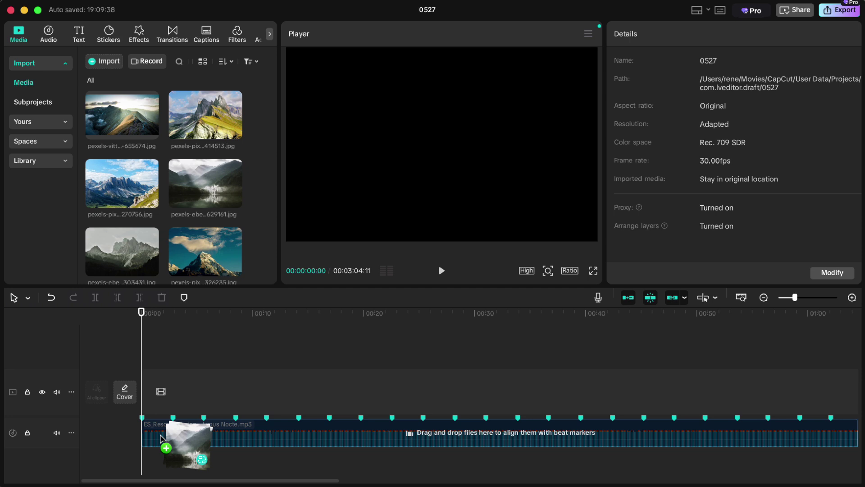
left_click_drag(161, 438, 161, 438)
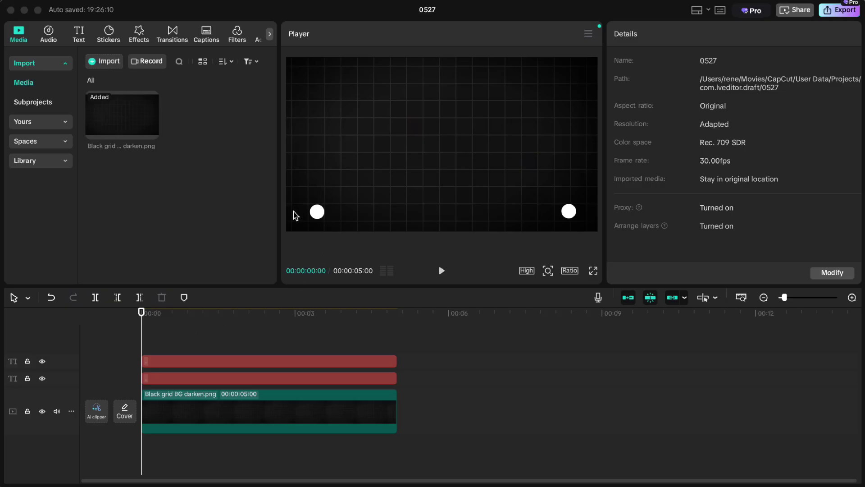
Step: Preview the circles' motion, then search the video effects for 'glow'
mouse_move(152, 319)
left_mouse_down()
mouse_move(160, 317)
mouse_move(141, 323)
left_mouse_up()
left_click(140, 33)
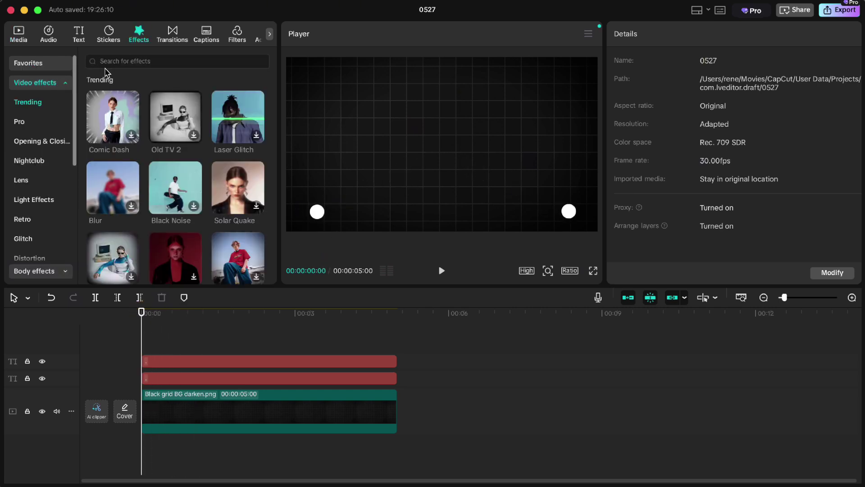
left_click(120, 62)
type("glow")
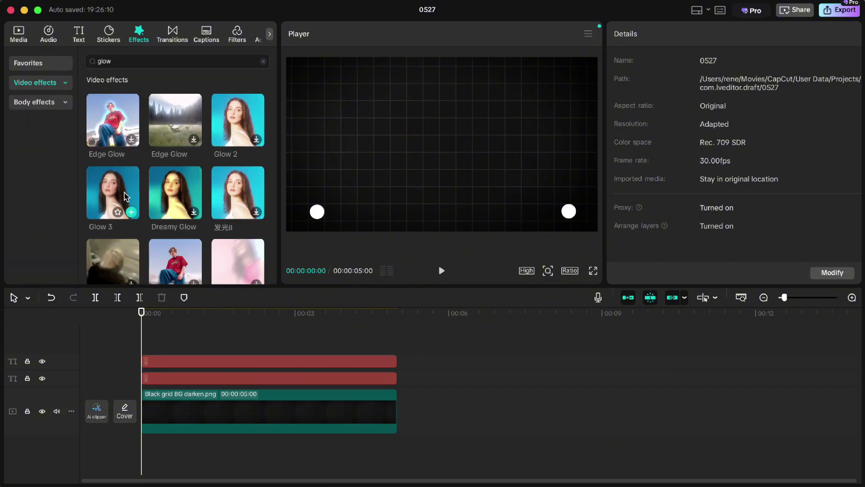
Step: Add Glow 3 above the text clips, extend it to 5 seconds, and set Glow to 50
left_click_drag(166, 264, 148, 351)
left_click_drag(293, 360, 398, 360)
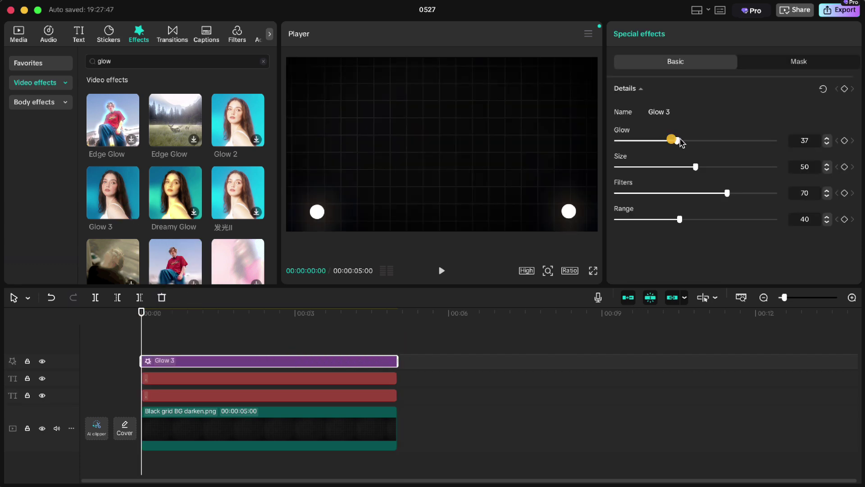
mouse_move(688, 142)
left_mouse_down()
mouse_move(713, 144)
mouse_move(696, 140)
left_mouse_up()
left_click(208, 336)
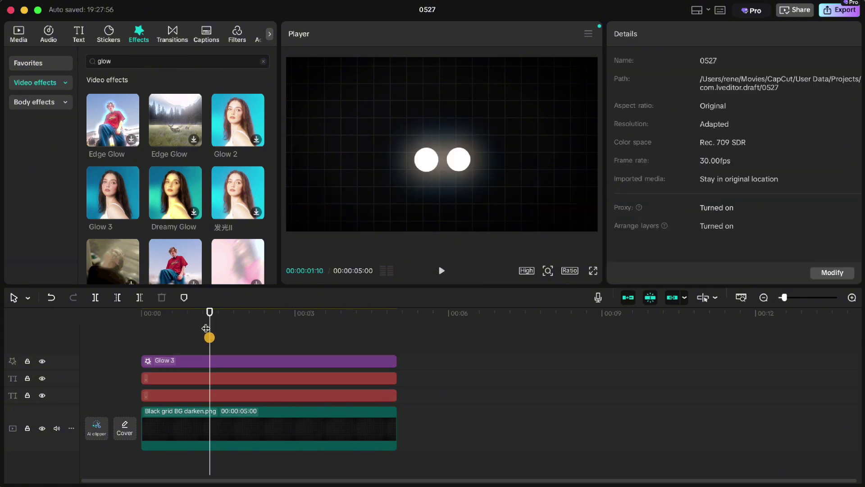
left_click_drag(208, 310, 138, 314)
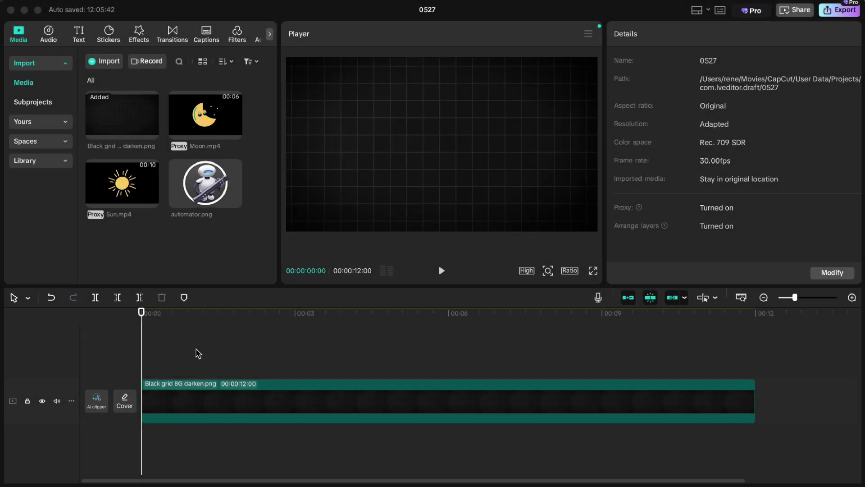
Step: Add a default text clip and replace its wording with a line of underscores
left_click(81, 36)
left_click(20, 63)
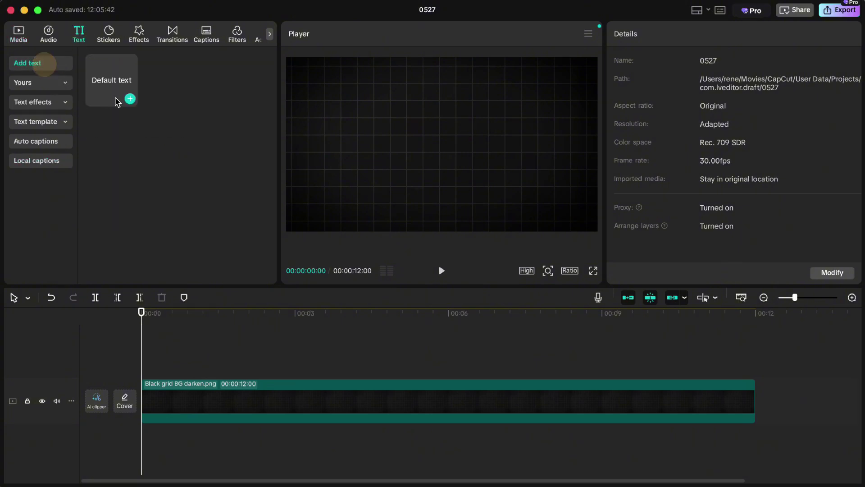
left_click(130, 99)
triple_click(666, 93)
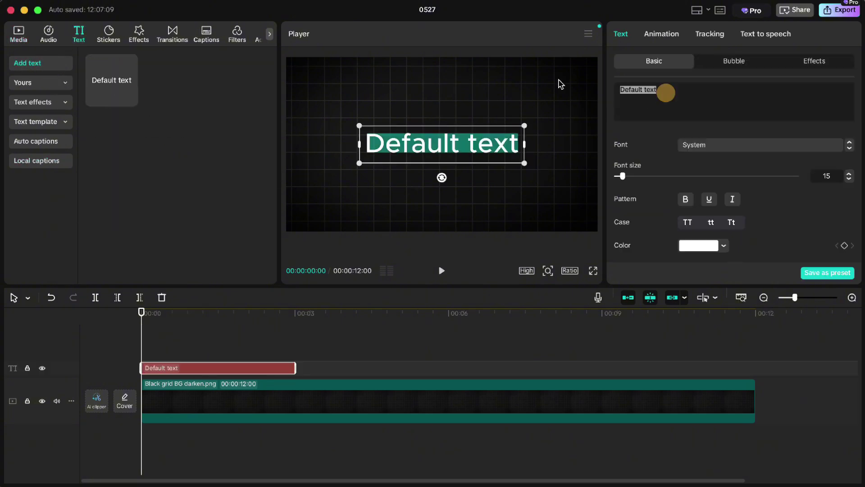
type("______________")
Step: Extend the underscore clip to about 10 seconds and lower it below the frame centre
left_click_drag(144, 316, 654, 370)
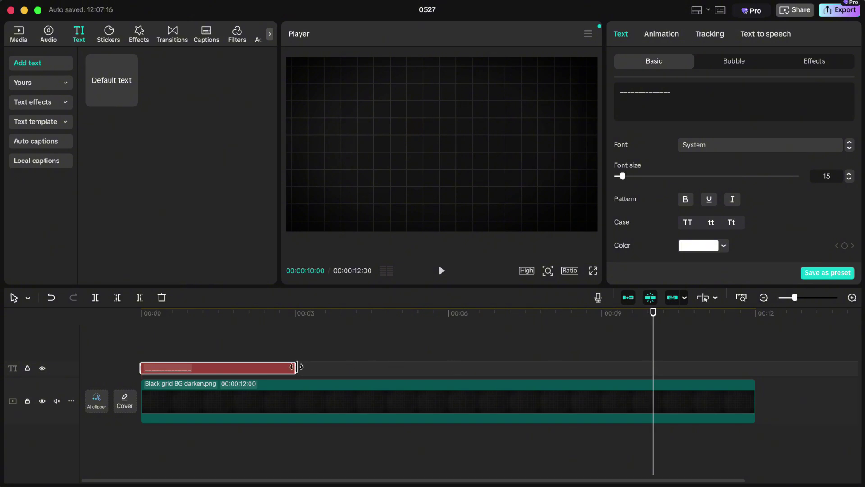
left_click_drag(296, 367, 652, 376)
left_click_drag(653, 312, 126, 315)
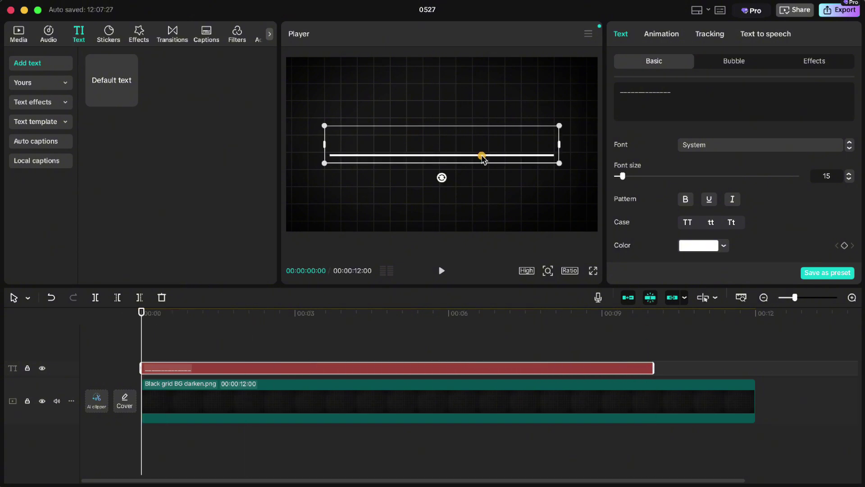
left_click_drag(483, 158, 481, 202)
Step: Turn off Uniform scale and raise the underscore line's scale height
scroll(746, 207, "down", 5)
scroll(748, 208, "down", 3)
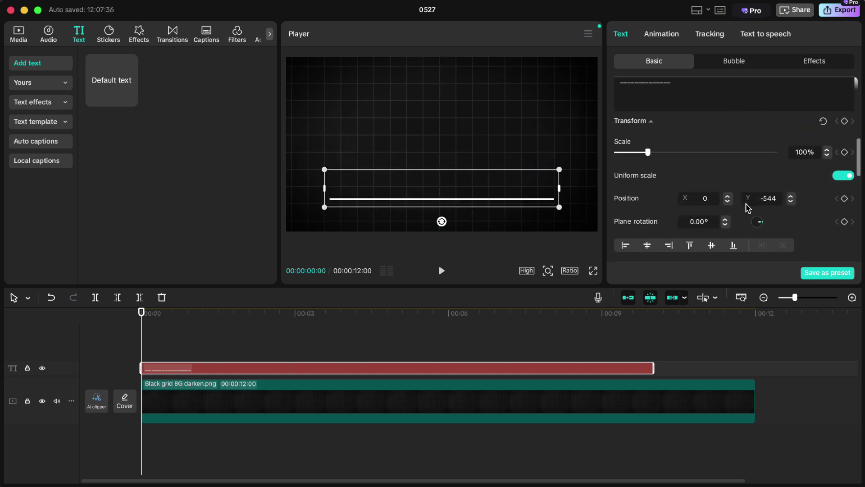
left_click(836, 177)
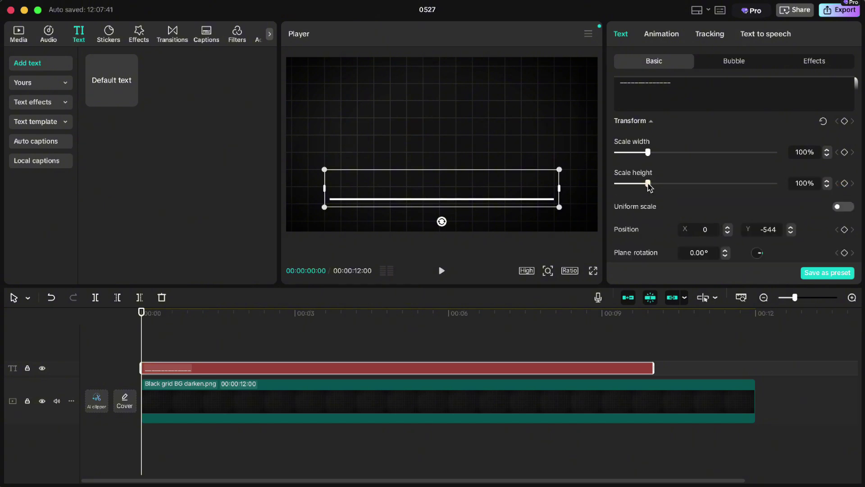
left_click_drag(648, 184, 672, 184)
Step: Give the line a white glow in the second style with intensity 25 and range 80
scroll(721, 185, "down", 3)
scroll(721, 187, "down", 5)
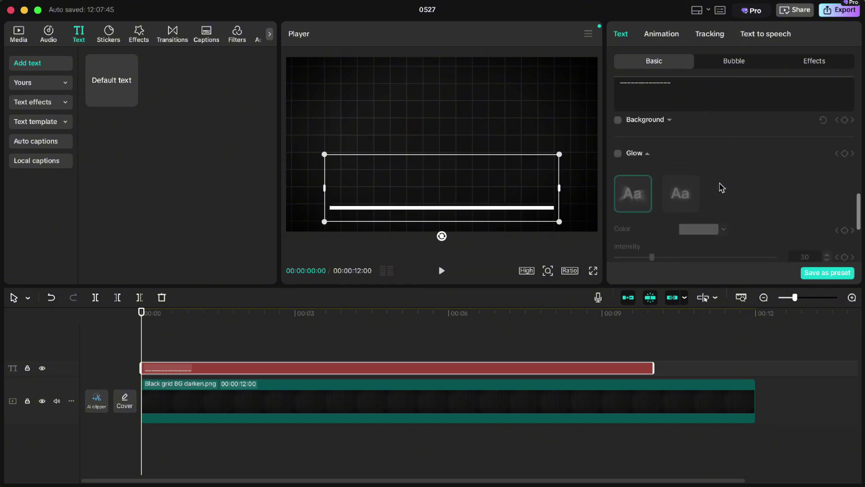
left_click(617, 154)
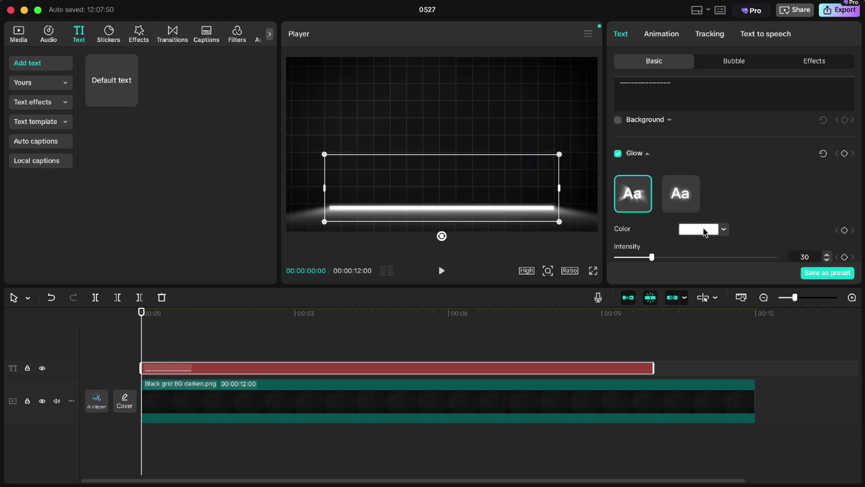
left_click(684, 199)
scroll(687, 201, "down", 2)
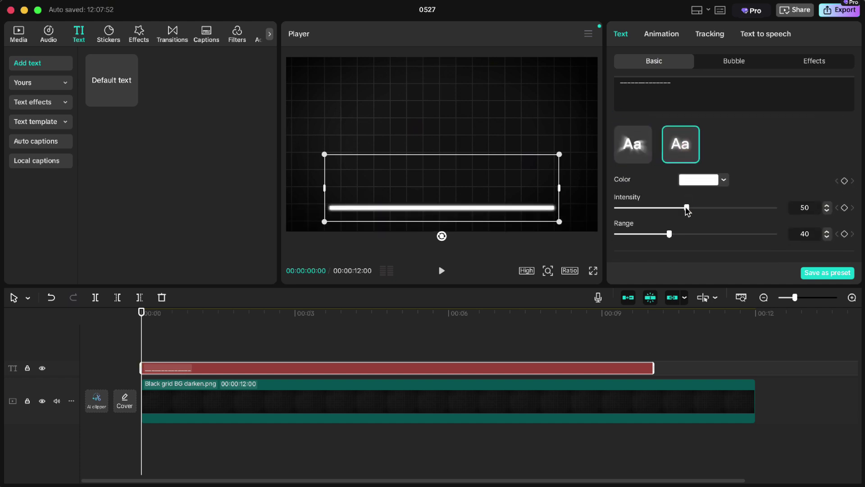
left_click_drag(686, 208, 642, 208)
left_click_drag(669, 235, 736, 234)
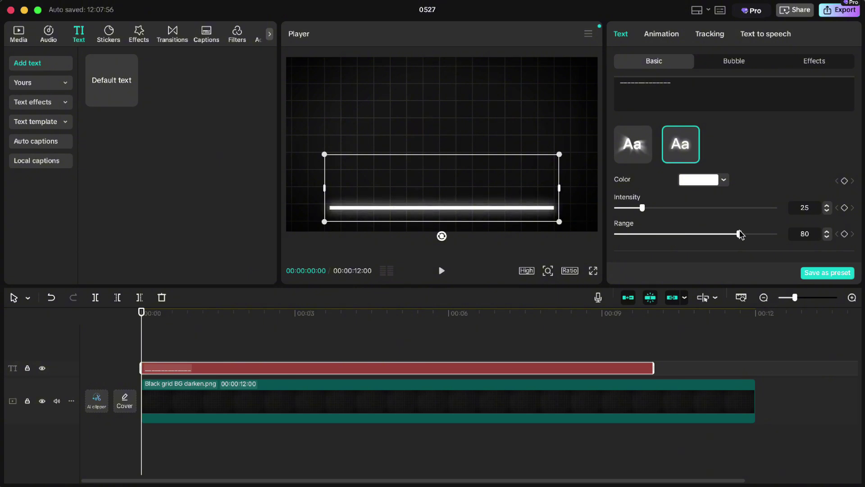
Step: Make the bar a compound clip and add a Split mask rotated to -90°
right_click(293, 368)
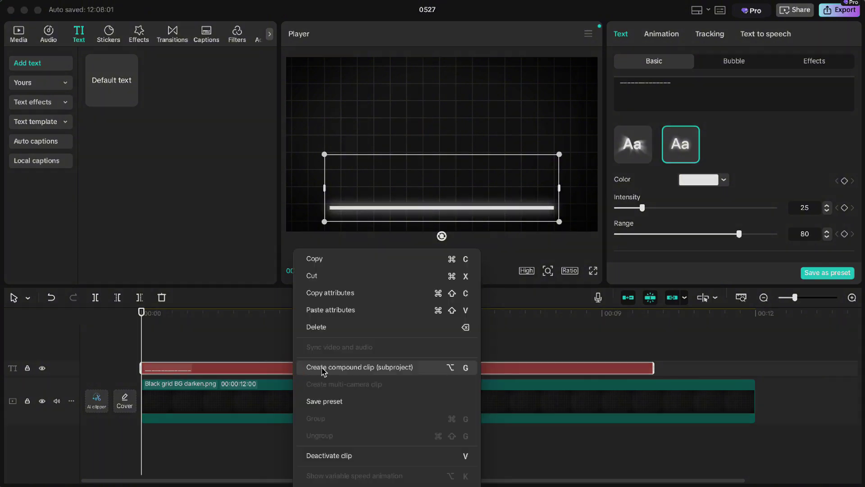
left_click(321, 368)
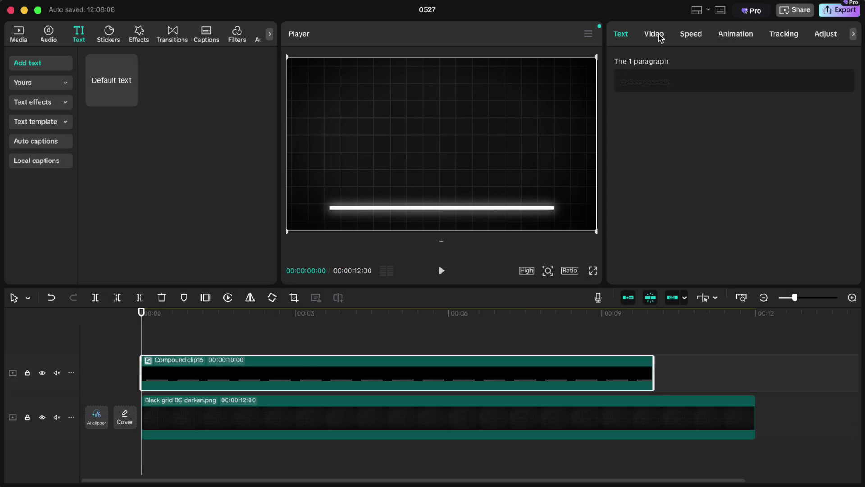
left_click(655, 35)
left_click(631, 112)
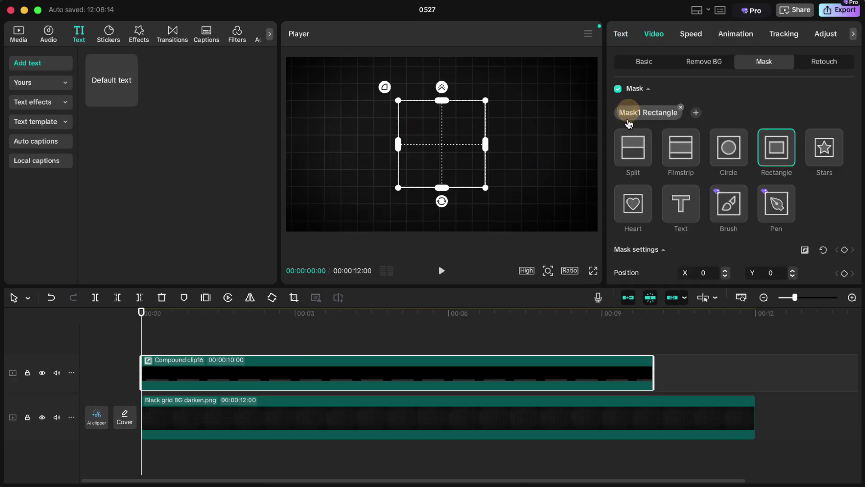
left_click(633, 149)
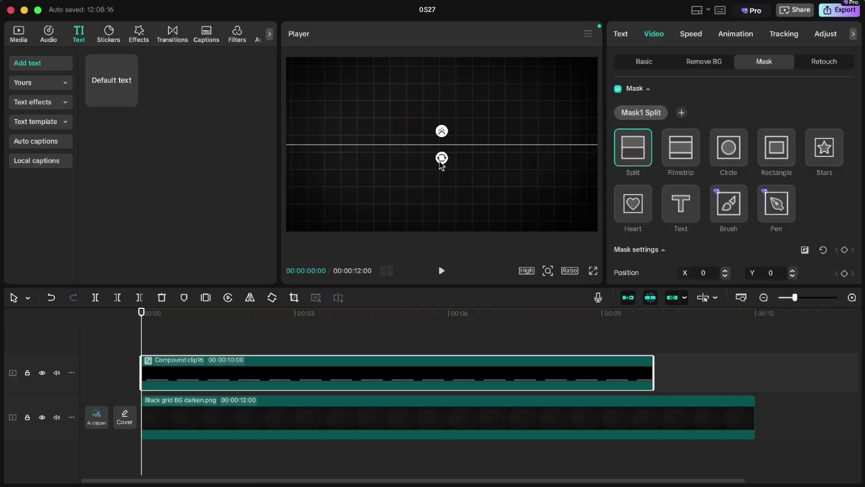
left_click_drag(441, 158, 328, 131)
Step: Keyframe the split mask from X -696 at 0s to X 705 at 10 seconds
scroll(766, 218, "down", 2)
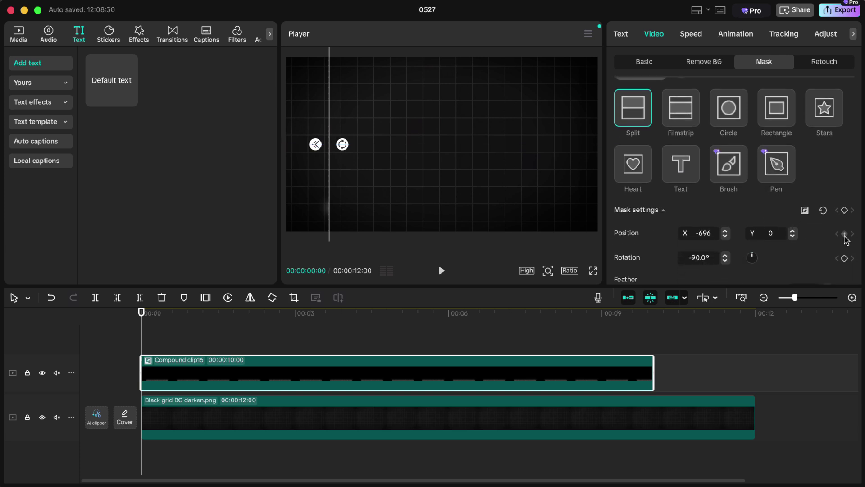
left_click_drag(147, 312, 651, 336)
left_click_drag(330, 125, 567, 225)
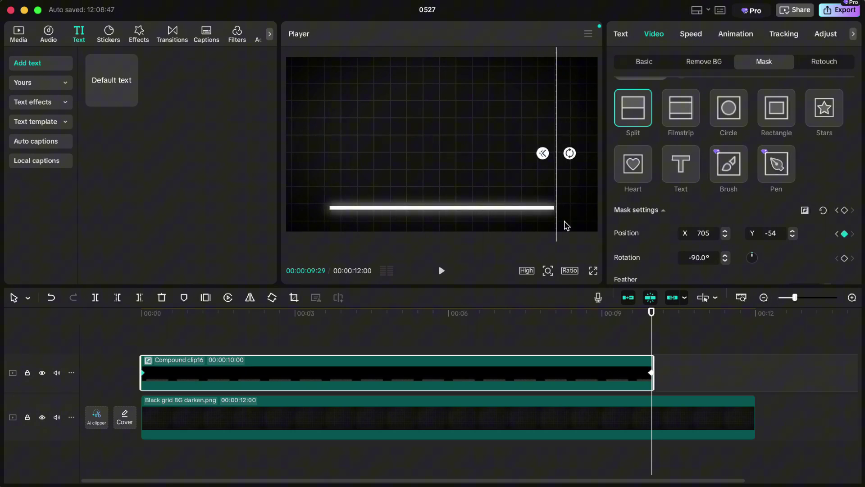
left_click(608, 341)
key("Home")
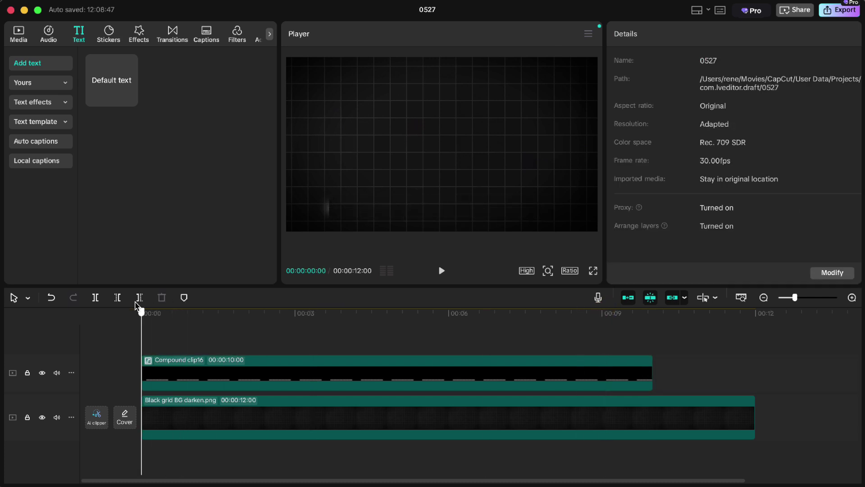
Step: Ask ChatGPT for a 10-to-1 countdown SRT and download countdown_10_to_1.srt
key("space")
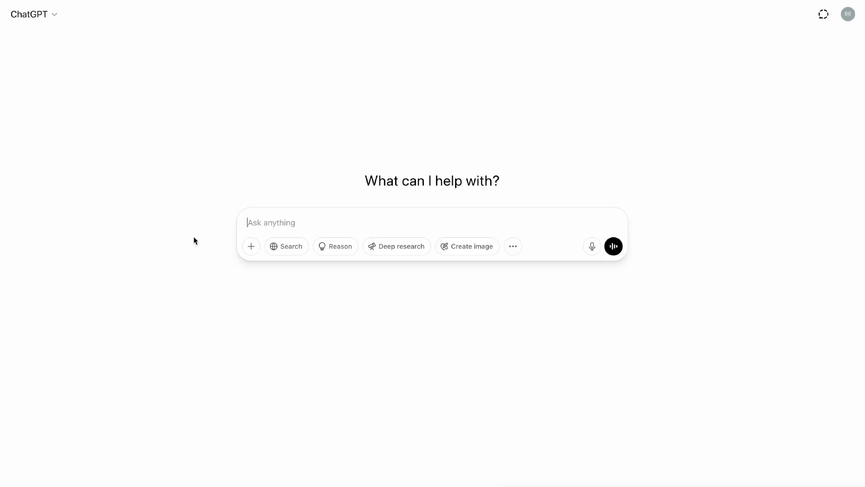
type("create a downloadable srt file for countdown from 10 to 1")
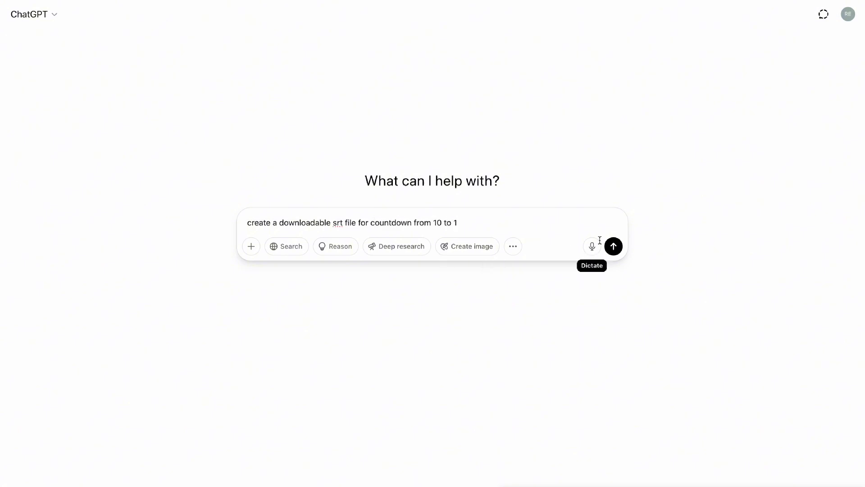
left_click(613, 246)
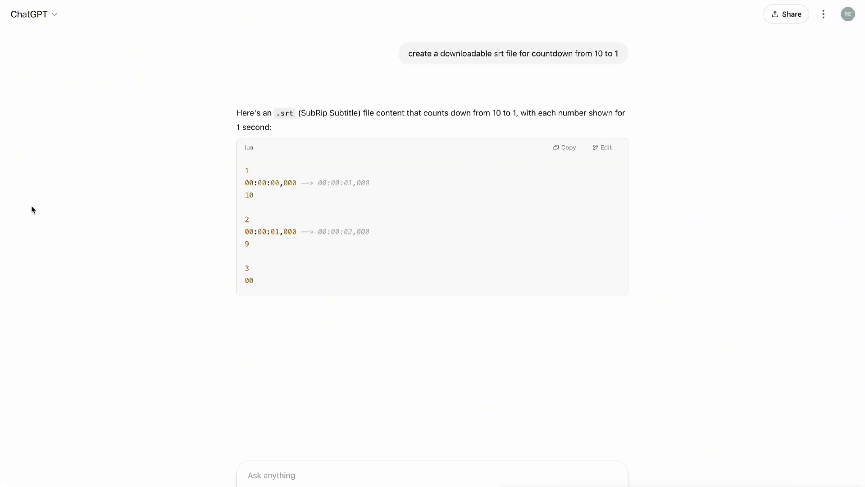
scroll(148, 238, "down", 6)
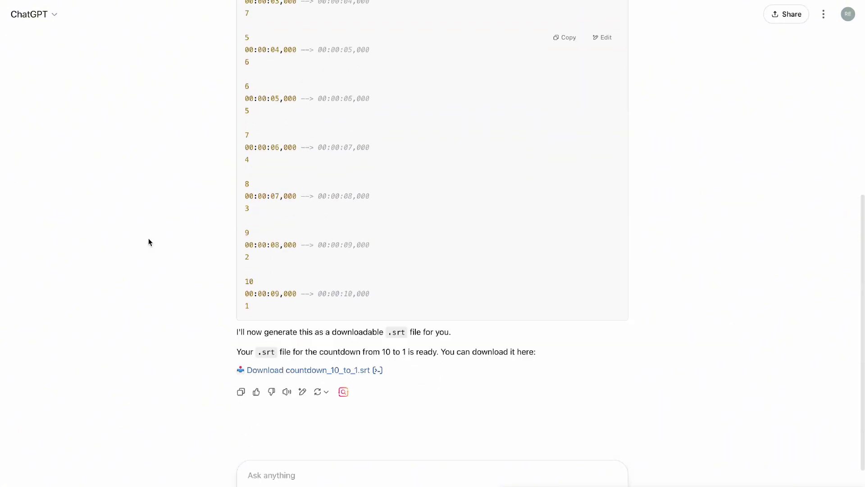
left_click(271, 371)
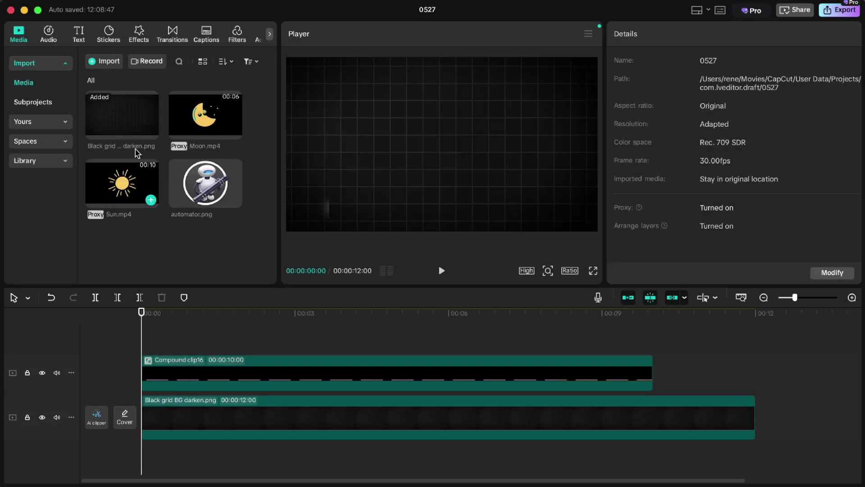
Step: Import countdown.srt as local captions and place them on the timeline
left_click(79, 33)
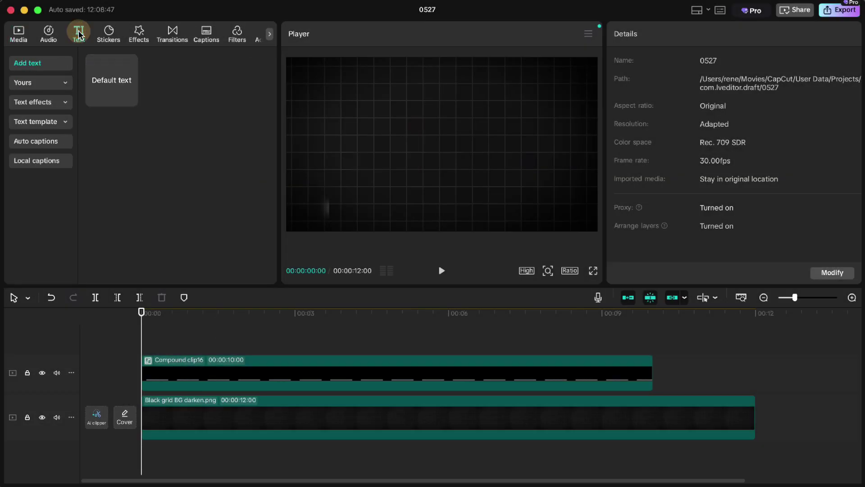
left_click(35, 160)
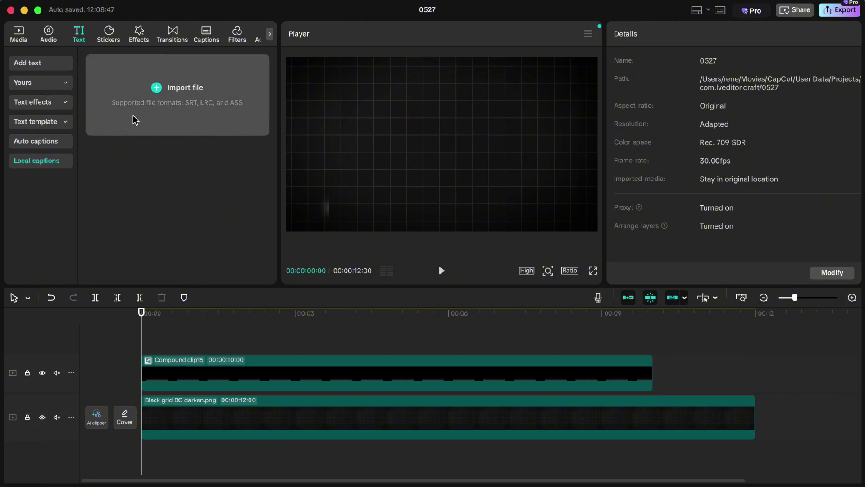
left_click(178, 88)
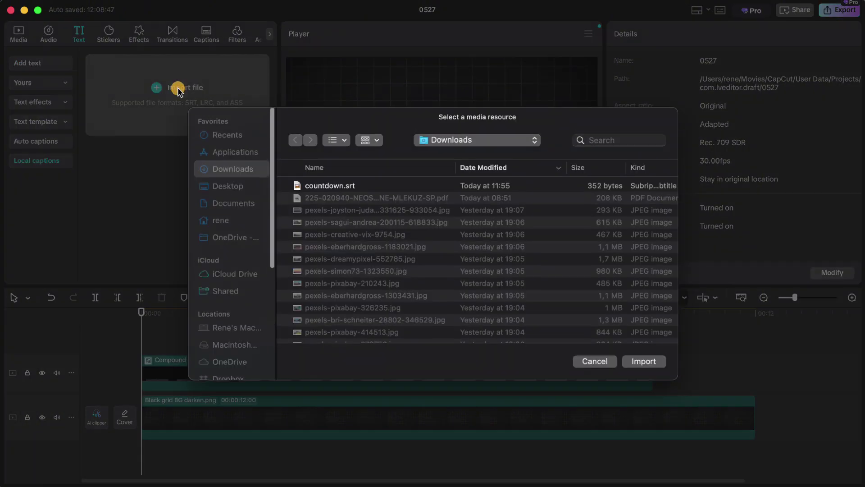
left_click(316, 187)
left_click(636, 360)
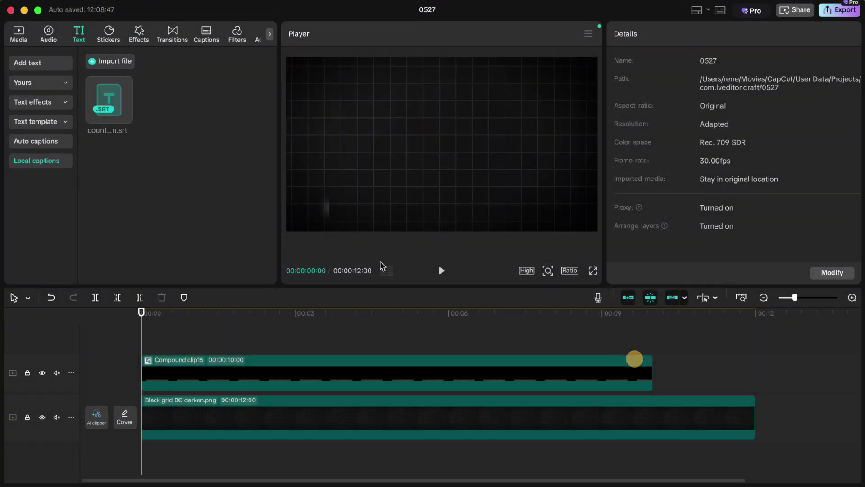
left_click_drag(118, 124, 143, 350)
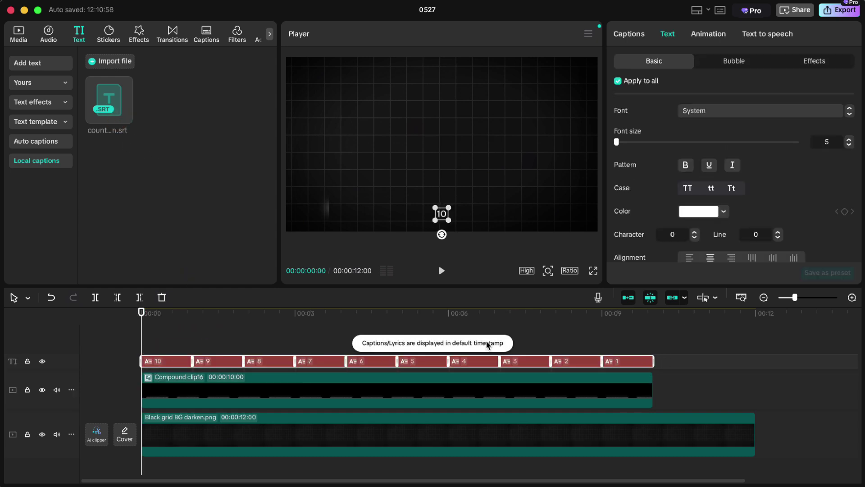
Step: Enlarge and centre the countdown captions, set them in Mercat Full, and play them back
left_click_drag(448, 206, 452, 170)
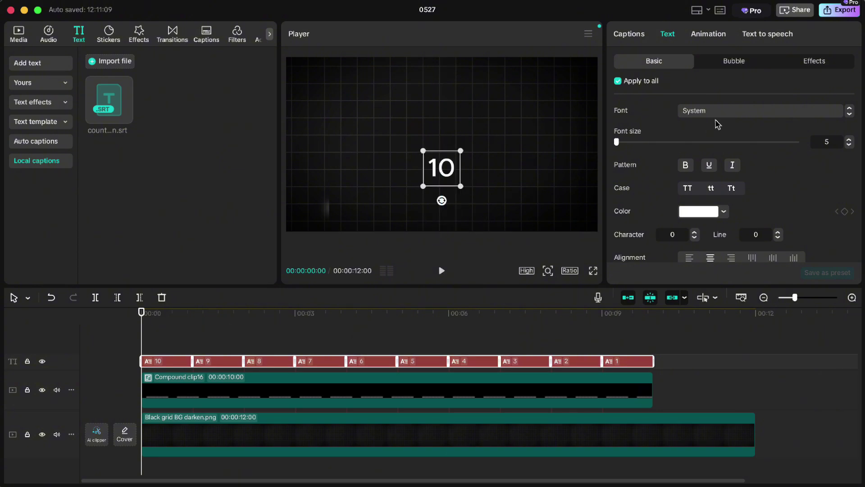
left_click(719, 115)
left_click(715, 290)
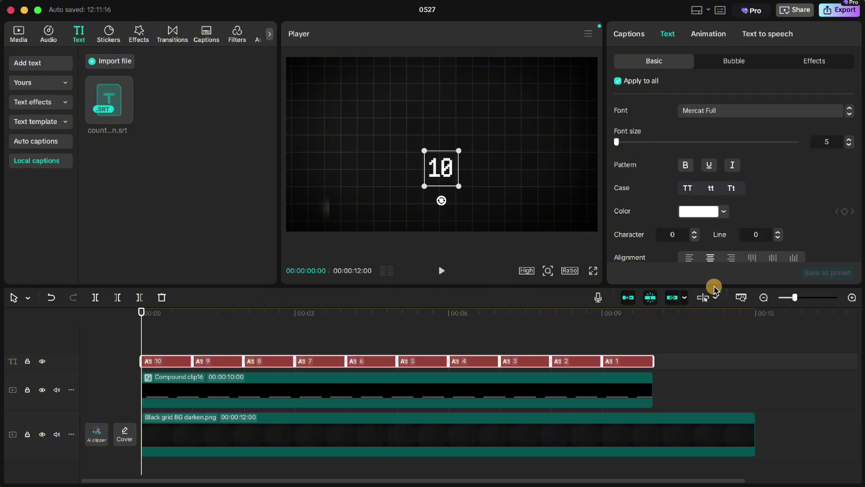
left_click(157, 336)
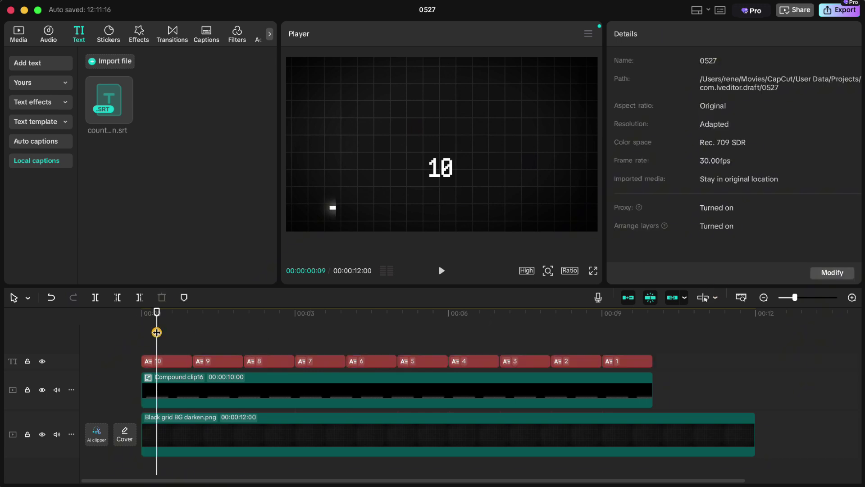
left_click_drag(155, 310, 141, 314)
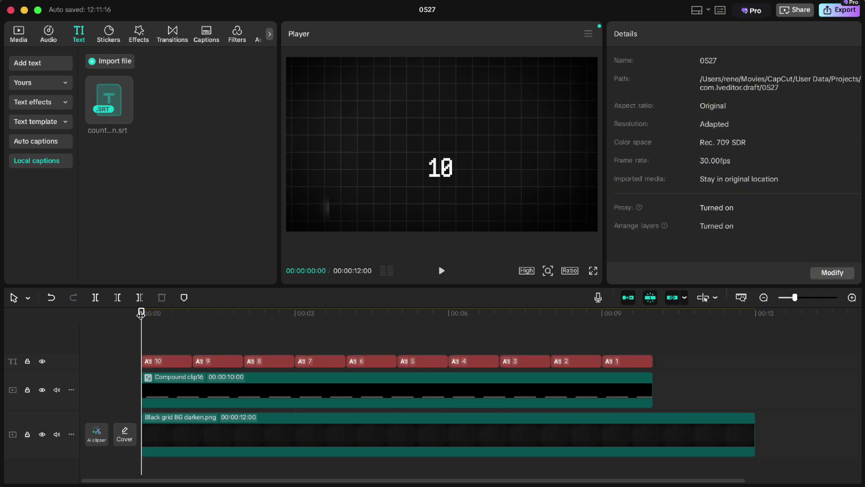
key("space")
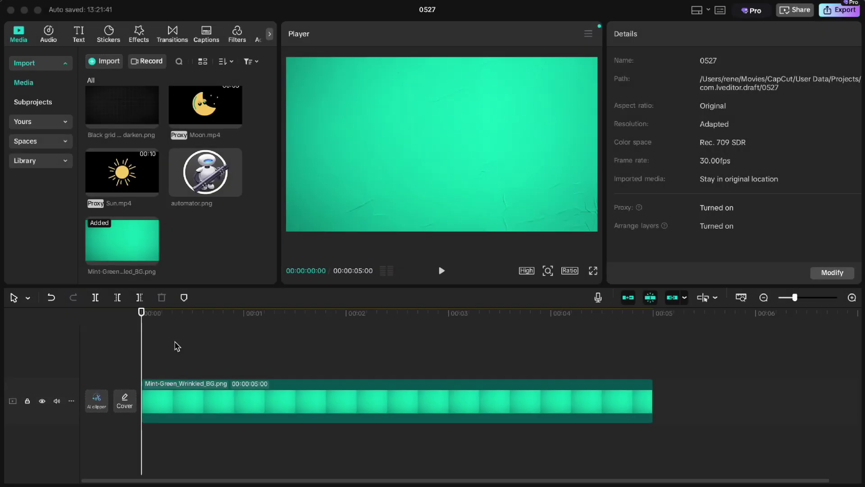
Step: Add an enlarged WELCOME title in Montserrat Black Italic spanning the whole background clip
left_click(78, 35)
left_click(129, 99)
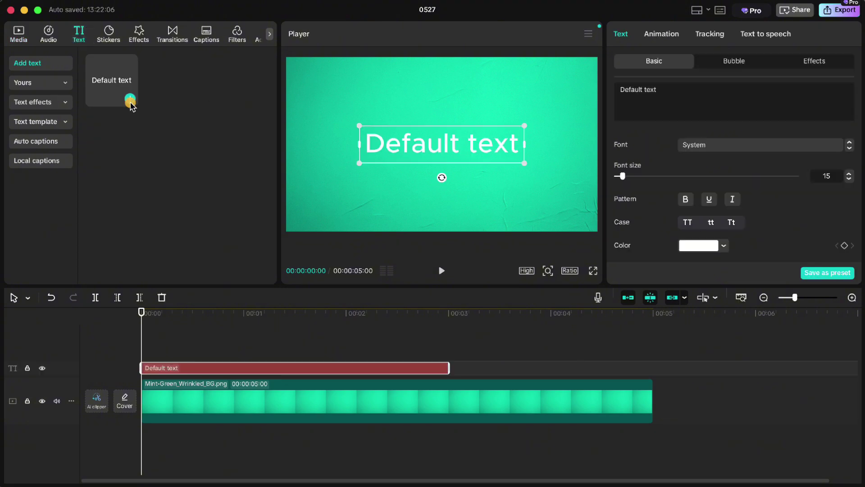
left_click_drag(663, 90, 581, 89)
type("WELCOME")
left_click(712, 146)
left_click(708, 220)
left_click_drag(510, 163, 565, 182)
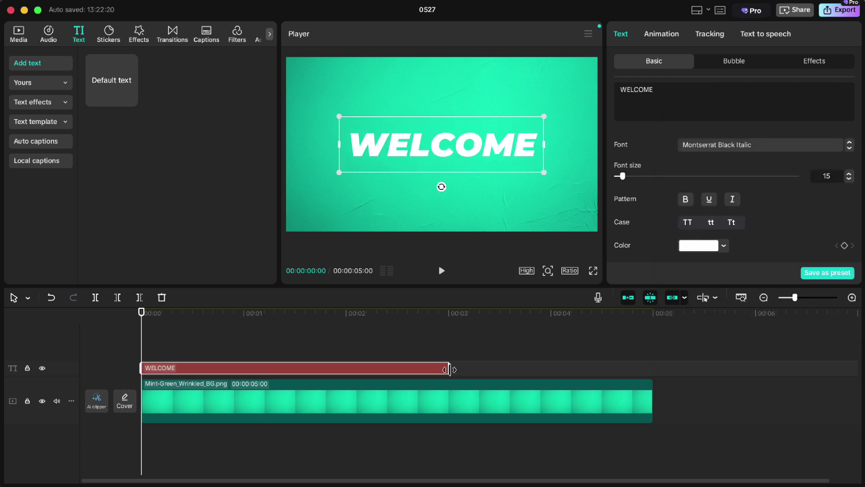
left_click_drag(449, 369, 653, 368)
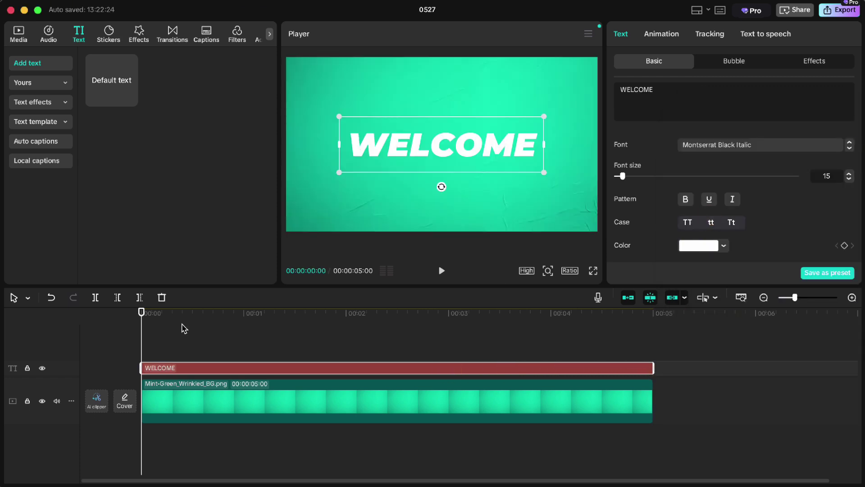
Step: Duplicate the WELCOME clip onto a new track and hide that top track
key("super+c")
key("super+v")
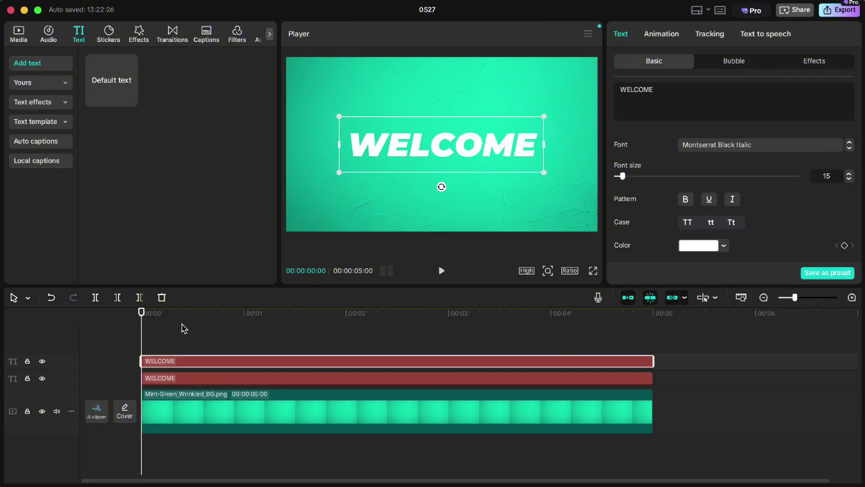
left_click(42, 361)
Step: Colour the lower WELCOME text bright green
left_click(204, 379)
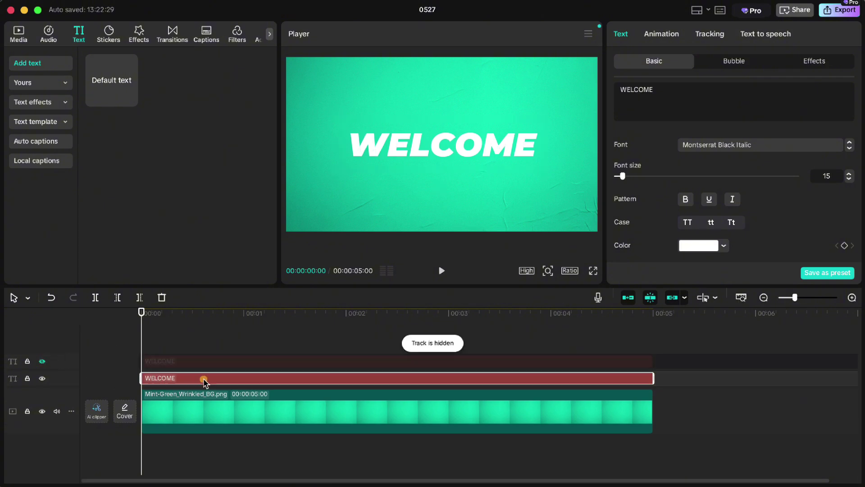
left_click(691, 245)
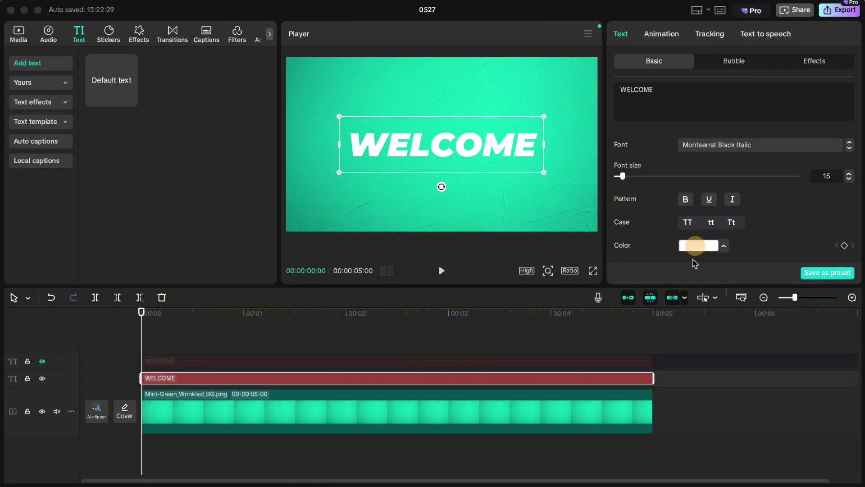
left_click_drag(692, 260, 805, 251)
left_click(795, 219)
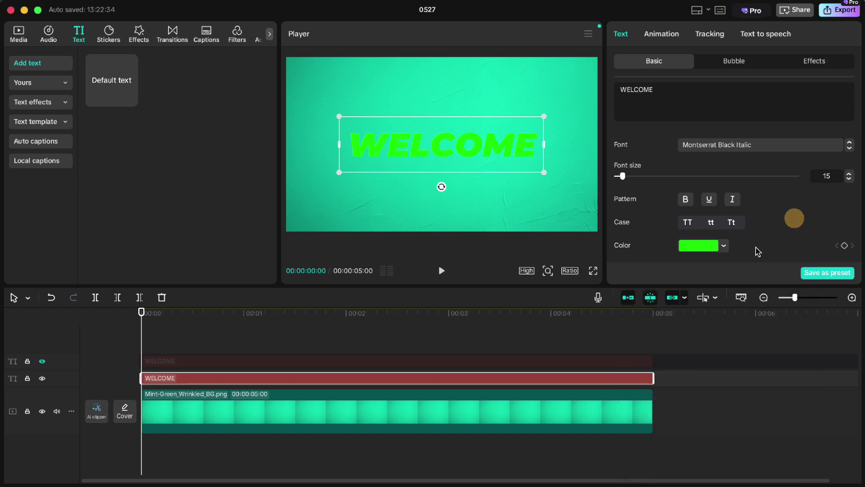
Step: Give the WELCOME text a white stroke with thickness 11
scroll(758, 252, "down", 15)
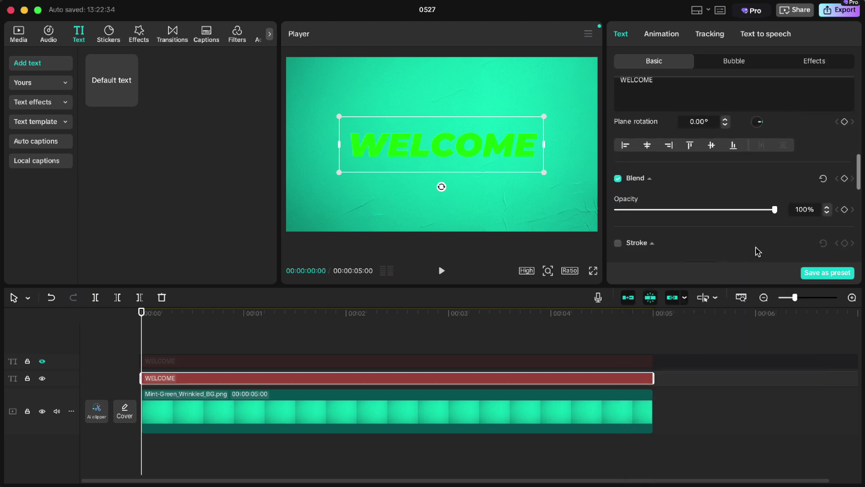
scroll(758, 251, "down", 3)
left_click(618, 157)
left_click(694, 182)
left_click(658, 208)
left_click(649, 197)
left_click(760, 183)
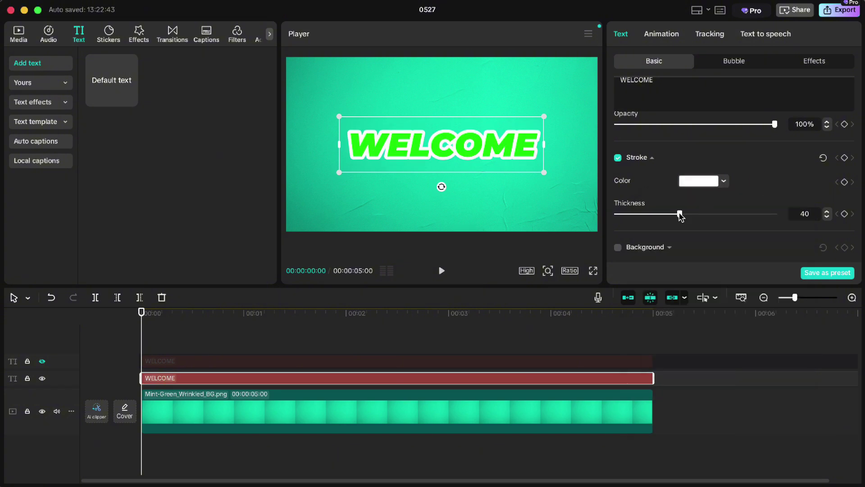
left_click_drag(680, 217, 631, 220)
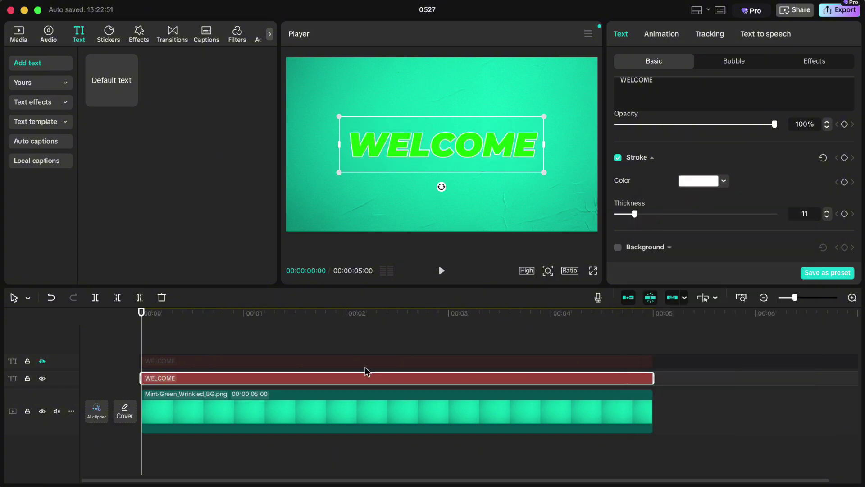
Step: Make the green WELCOME a compound clip and chroma-key out its green fill
right_click(347, 380)
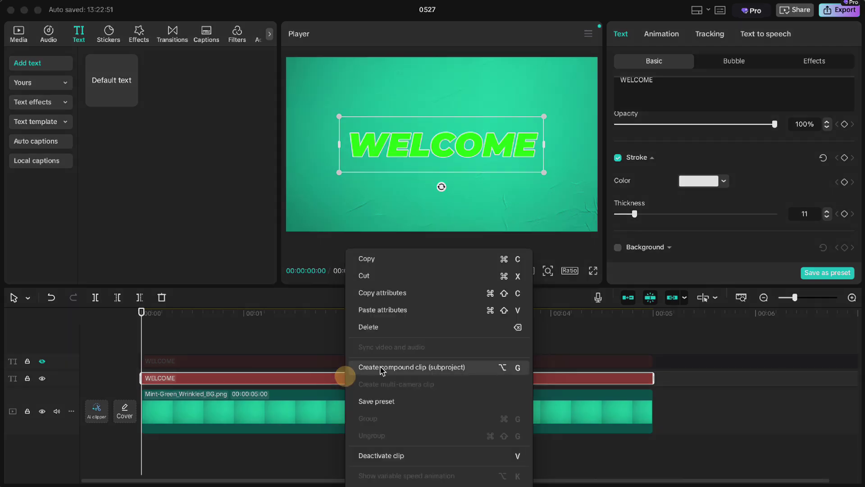
left_click(347, 371)
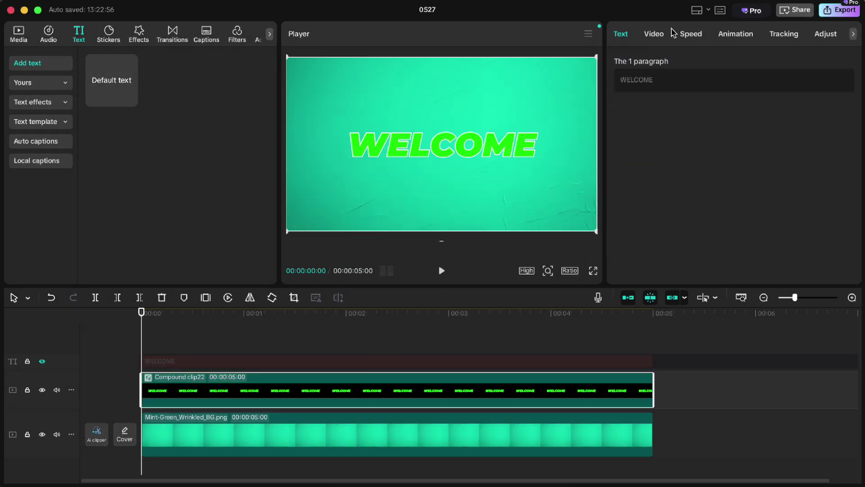
left_click(652, 36)
left_click(702, 61)
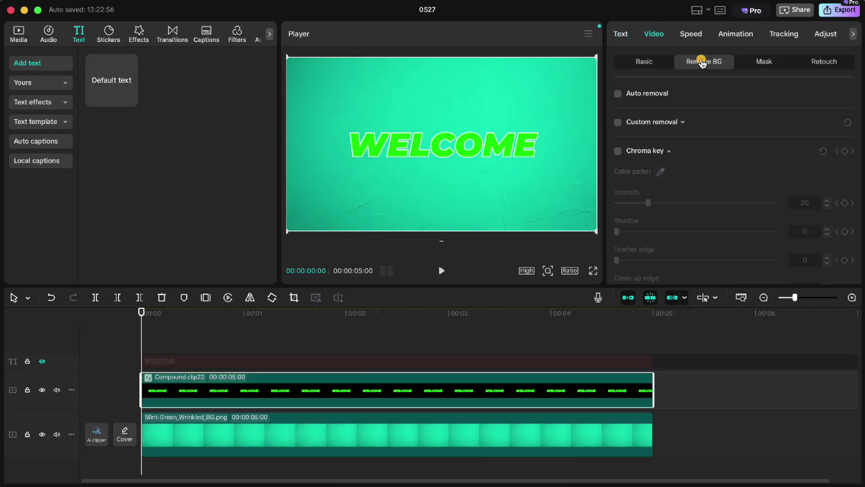
left_click(619, 153)
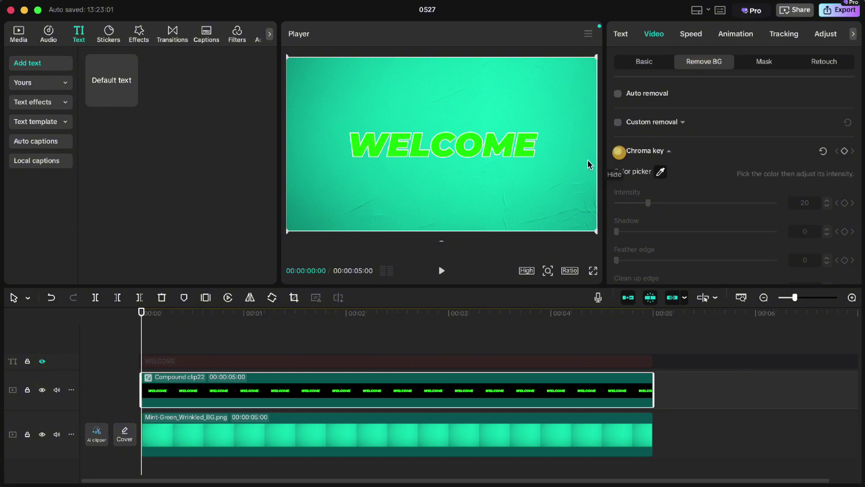
left_click(519, 153)
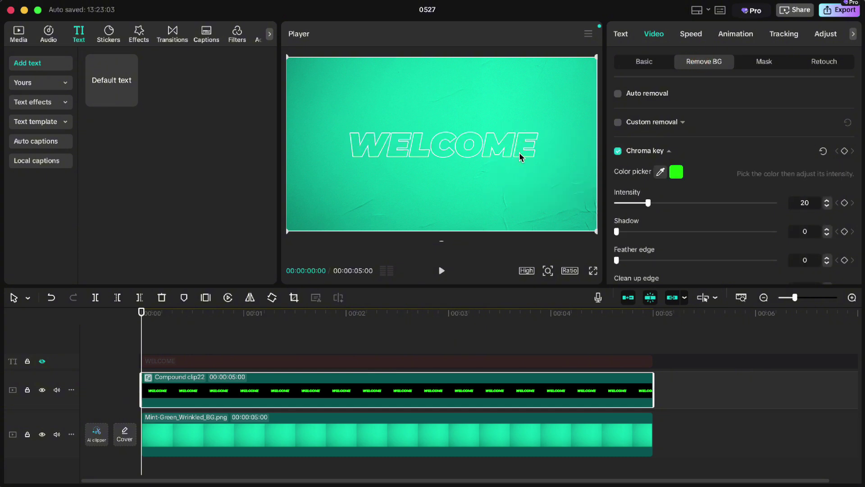
Step: Unhide the top WELCOME text track and set its text colour to black
left_click(42, 361)
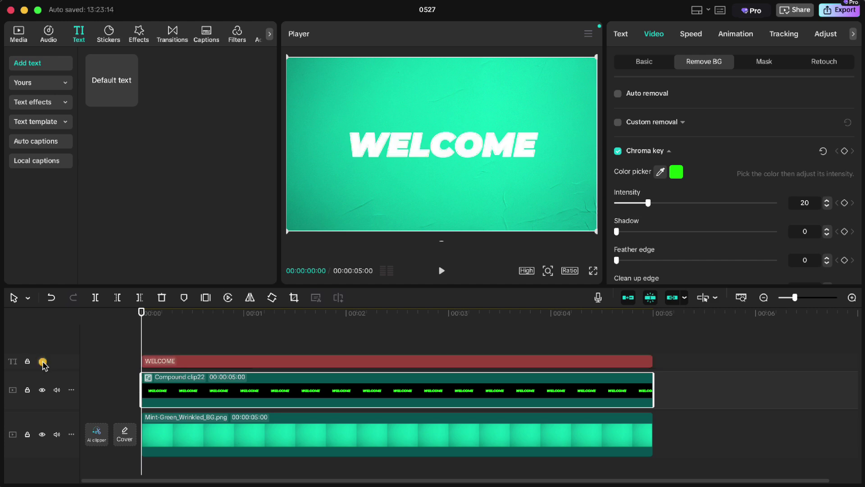
left_click(191, 361)
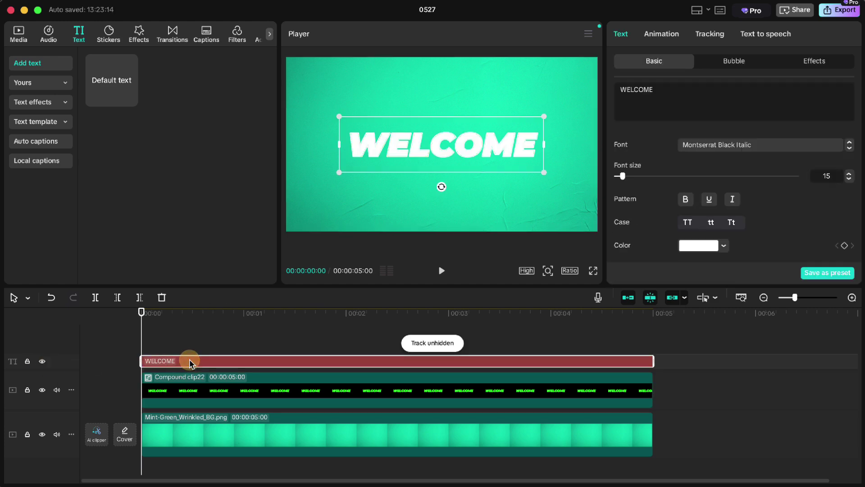
left_click(694, 245)
left_click(674, 280)
left_click_drag(675, 280, 599, 357)
left_click(786, 222)
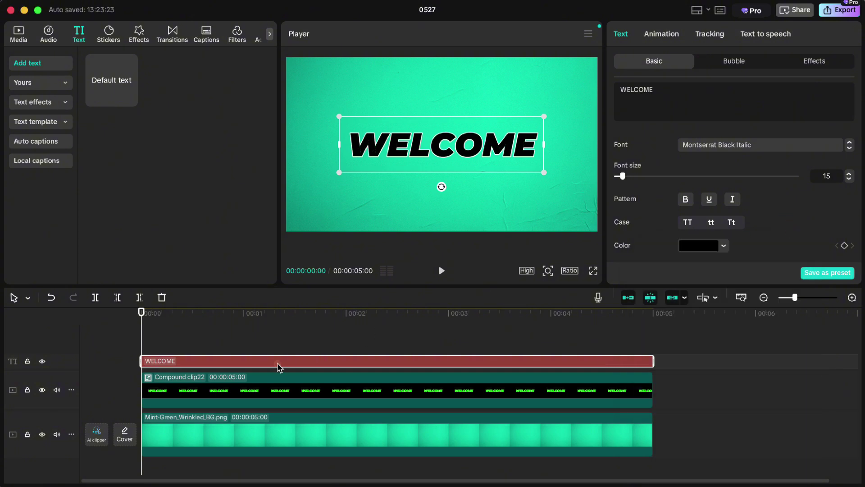
Step: Make the black WELCOME a compound clip with a Split mask tilted to -81°, left of the text
right_click(277, 364)
left_click(289, 367)
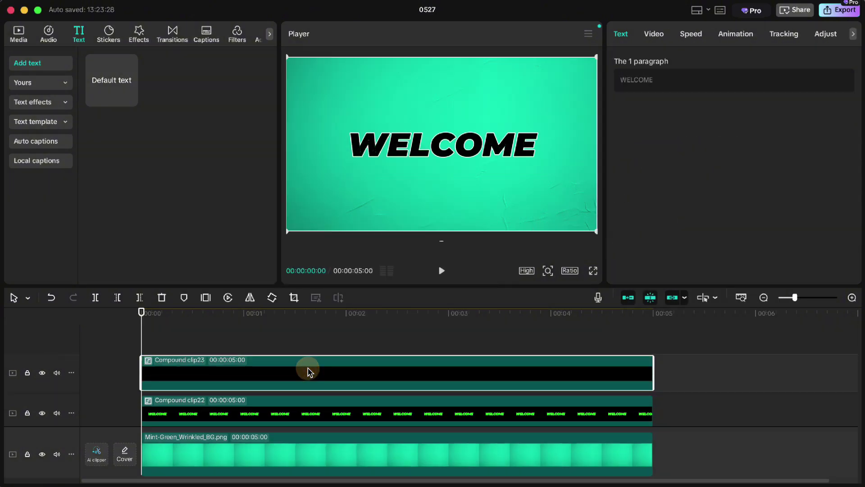
left_click(653, 36)
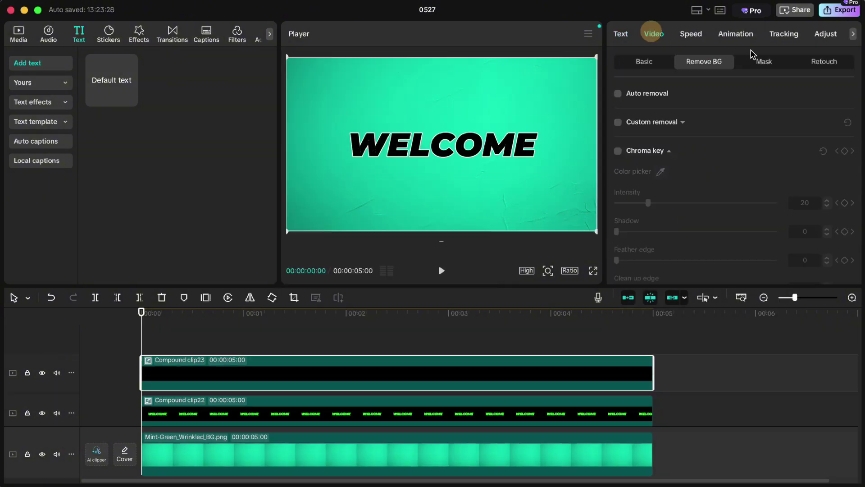
left_click(761, 62)
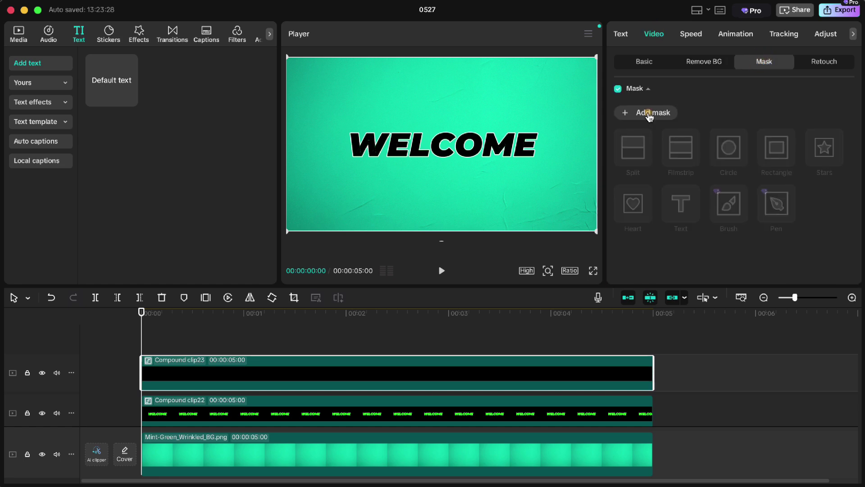
left_click(631, 112)
left_click(632, 146)
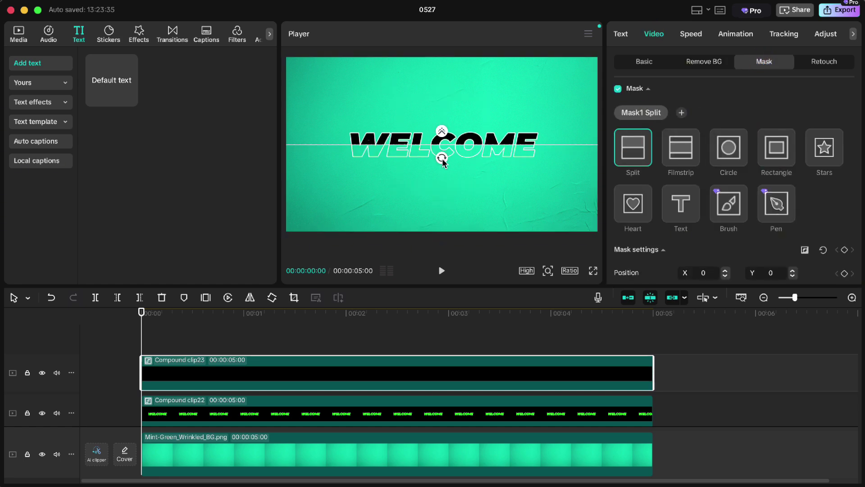
left_click_drag(443, 162, 343, 167)
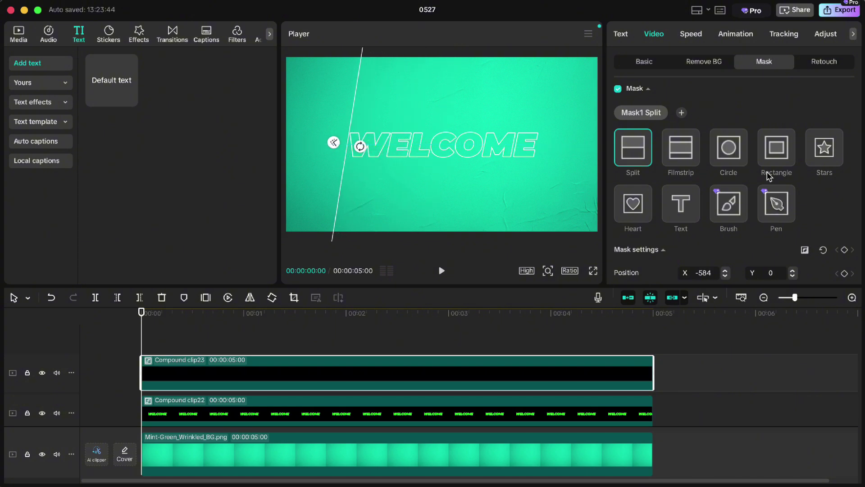
Step: Keyframe the mask position at the start, then slide the split line right later to reveal WELCOME
scroll(825, 223, "down", 2)
left_click(842, 239)
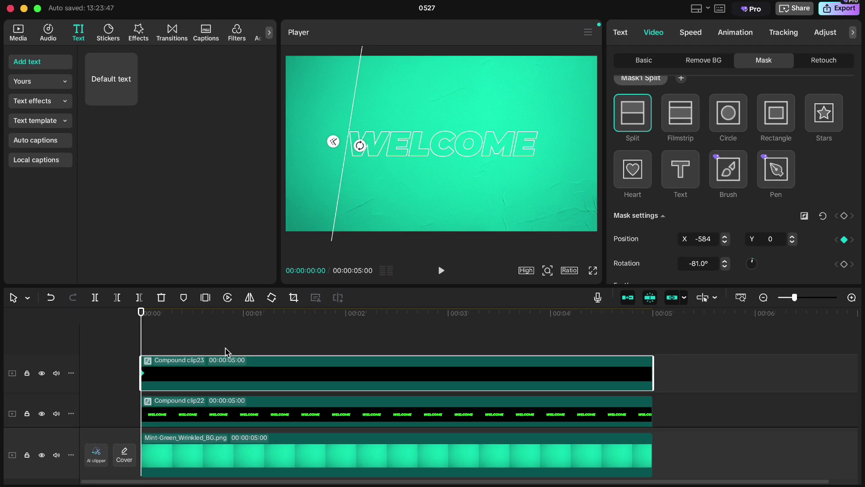
key("space")
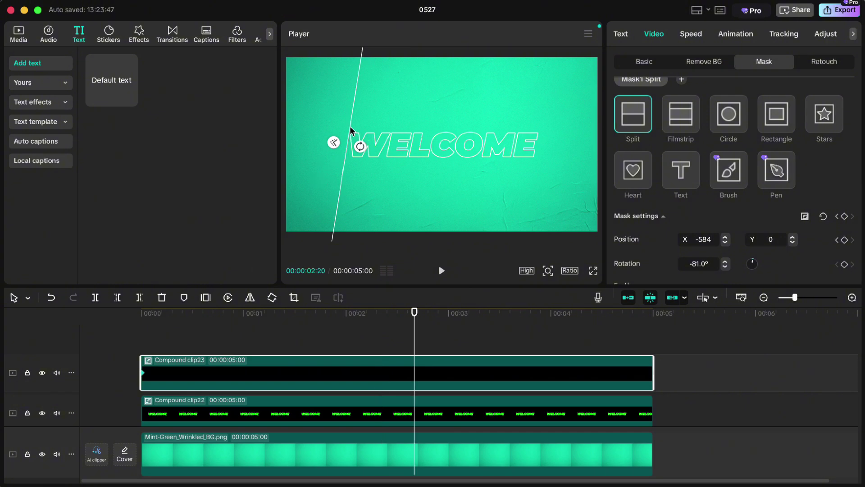
left_click_drag(351, 129, 545, 125)
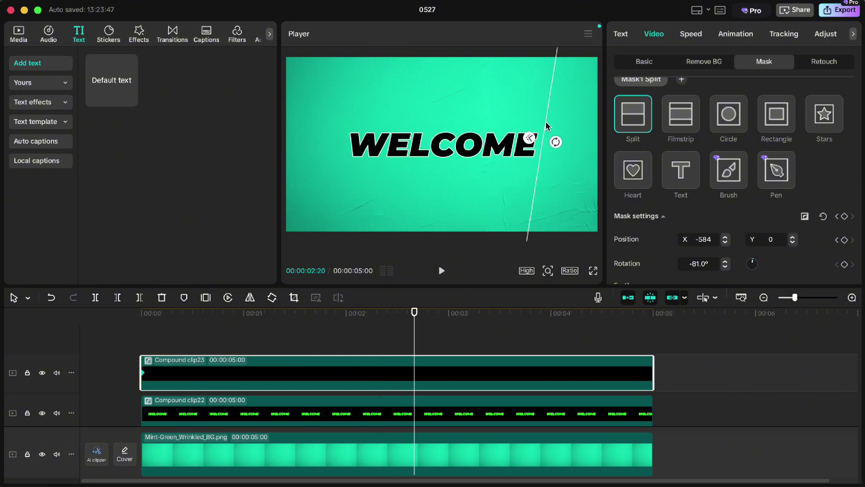
left_click(412, 379)
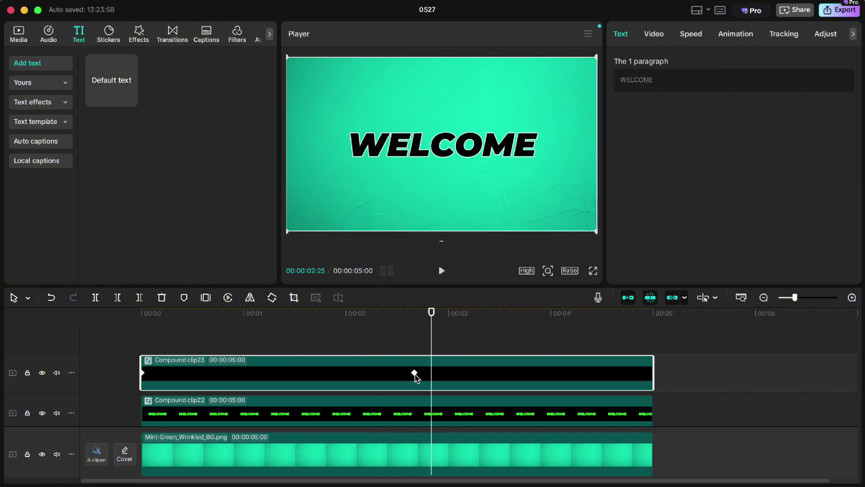
Step: Apply the Quad Ease preset curve to the mask reveal keyframe
right_click(415, 374)
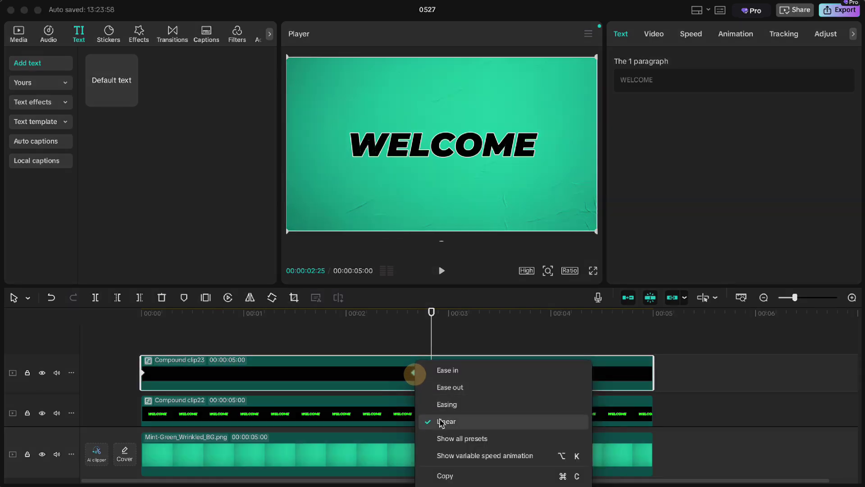
left_click(447, 439)
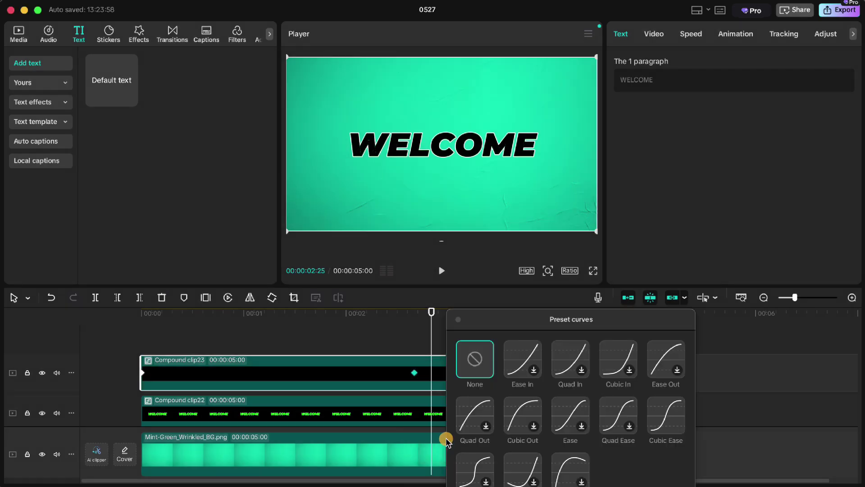
left_click(617, 420)
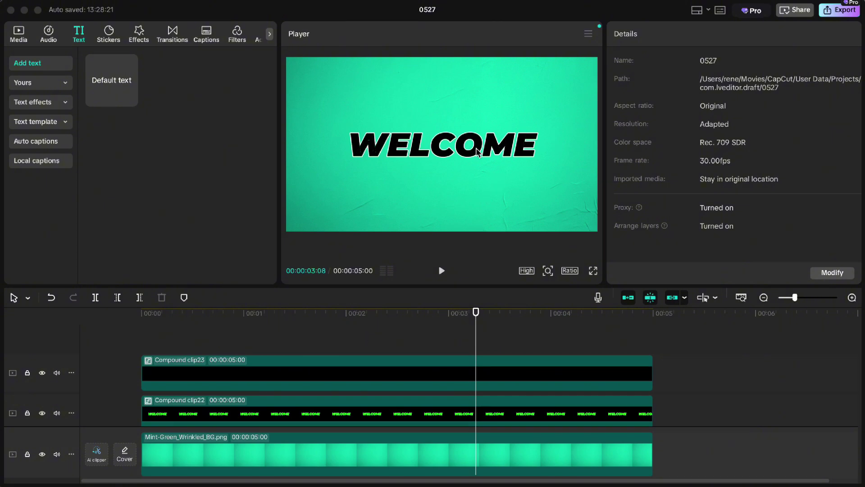
Step: Add RM-finger-points.png on a new track, mirror it, and place it at the right of the frame
left_click_drag(476, 311, 277, 310)
left_click(18, 34)
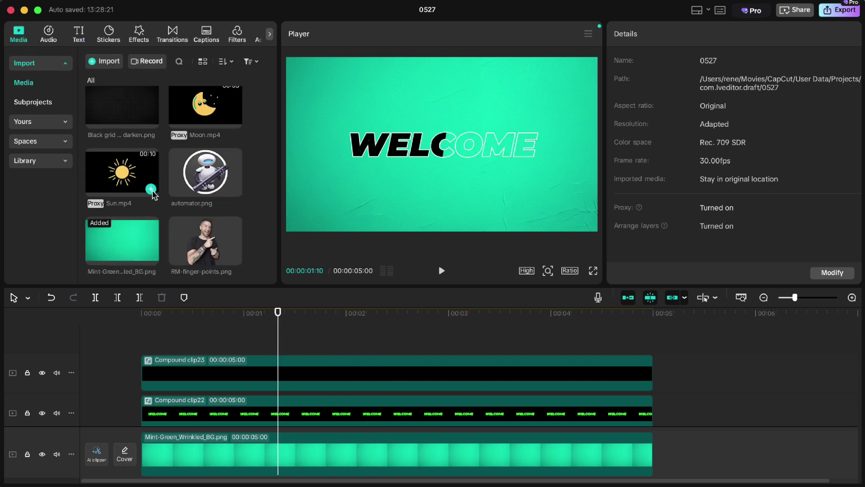
left_click_drag(213, 252, 271, 338)
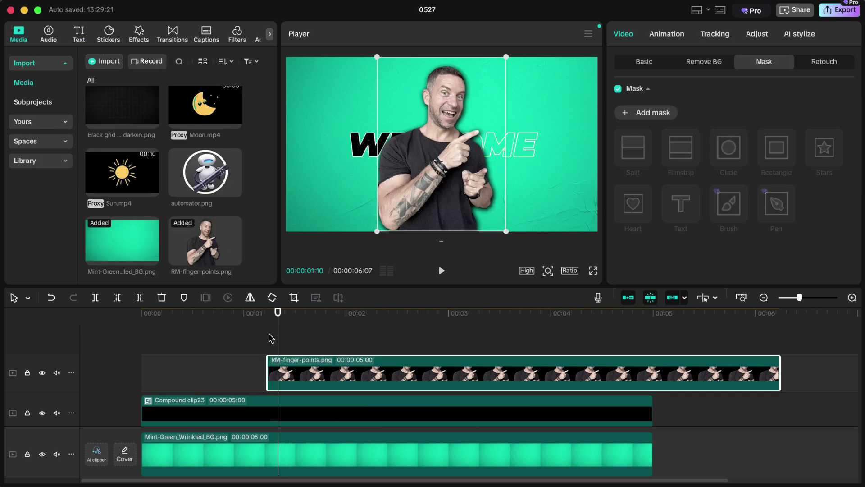
left_click(250, 297)
left_click_drag(457, 186, 554, 185)
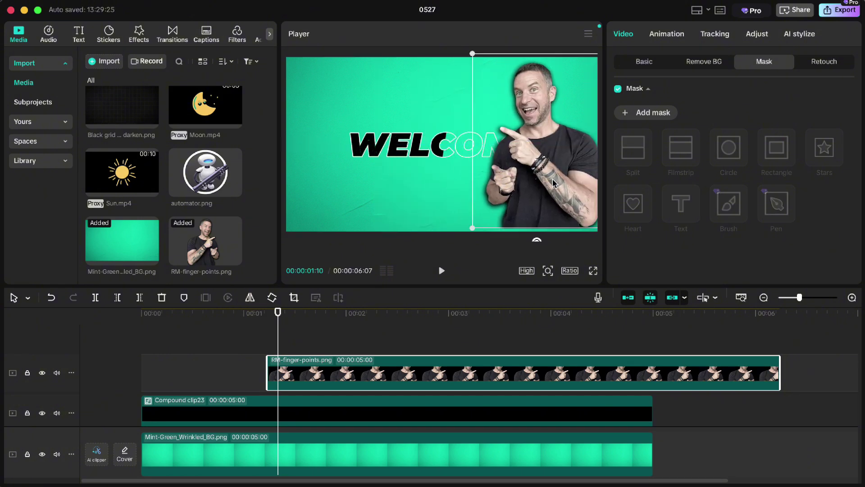
Step: Move the WELCOME compound clip up and left beside the person
scroll(201, 378, "down", 2)
left_click(199, 379)
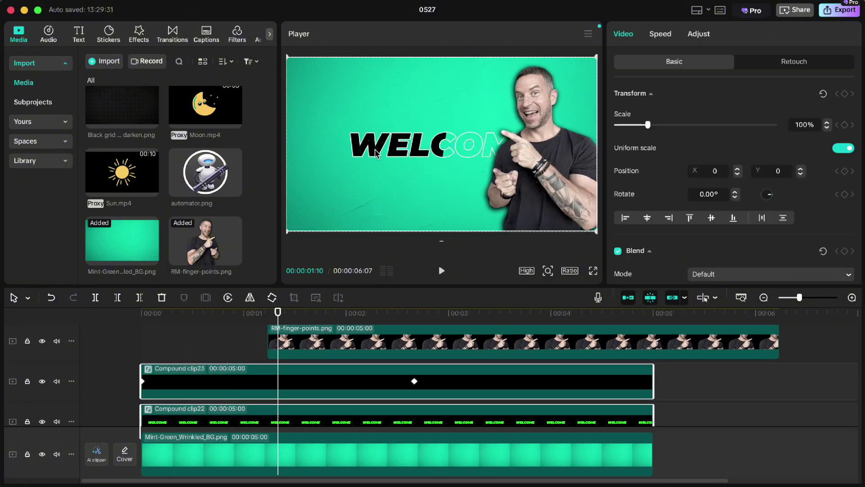
left_click_drag(379, 150, 350, 132)
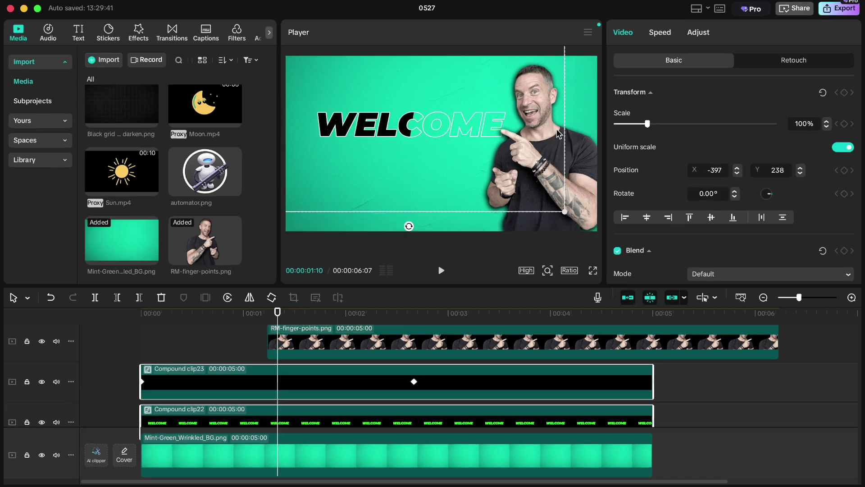
Step: Open Export still frames from the player menu and select the file name to rename it Thumbnail
left_click(588, 35)
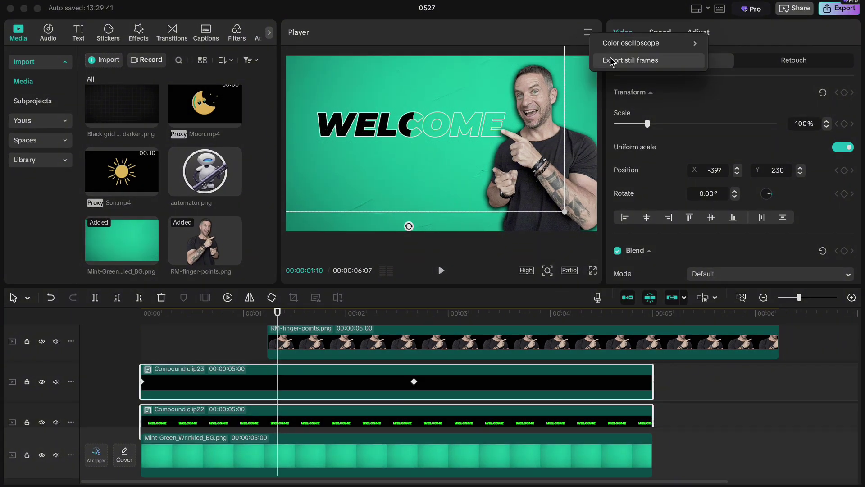
left_click(612, 61)
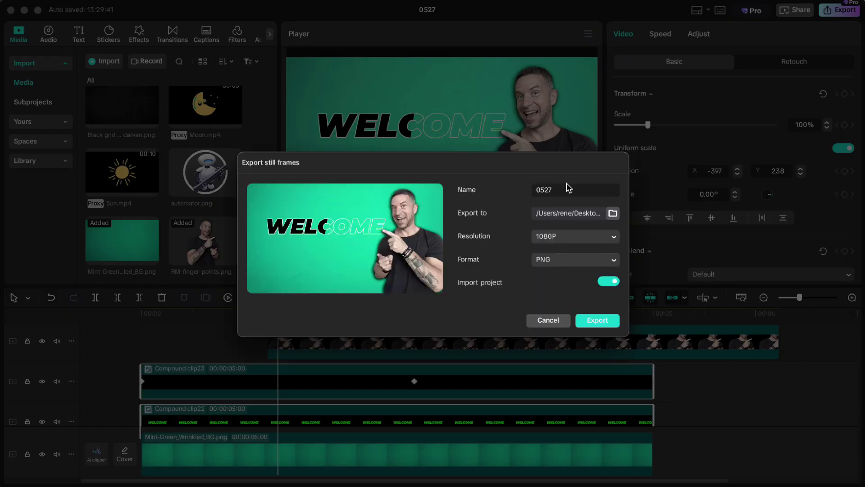
double_click(563, 190)
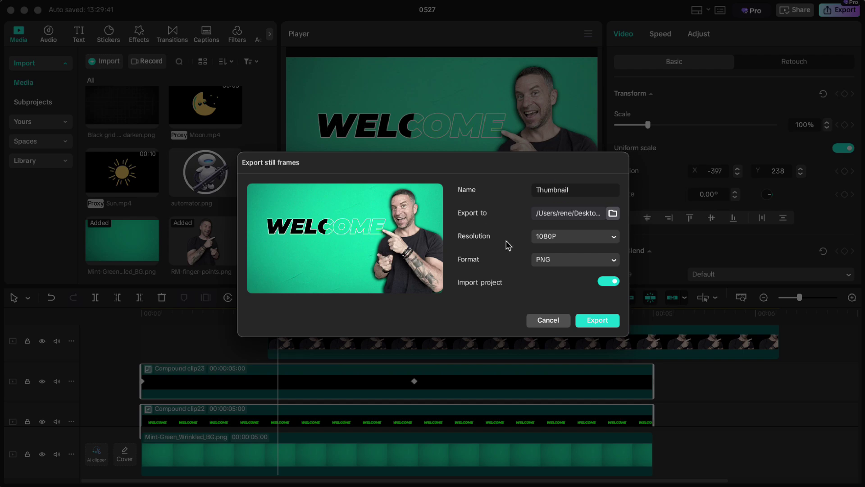